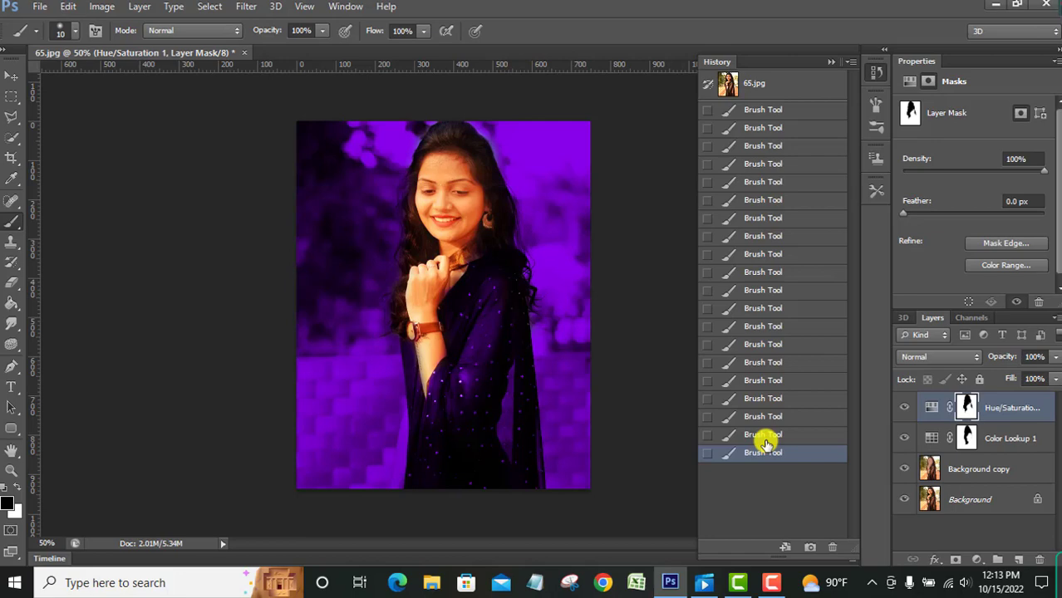
Step: Open the recent file 65.jpg and dock its window as a workspace tab
key("ctrl+minus")
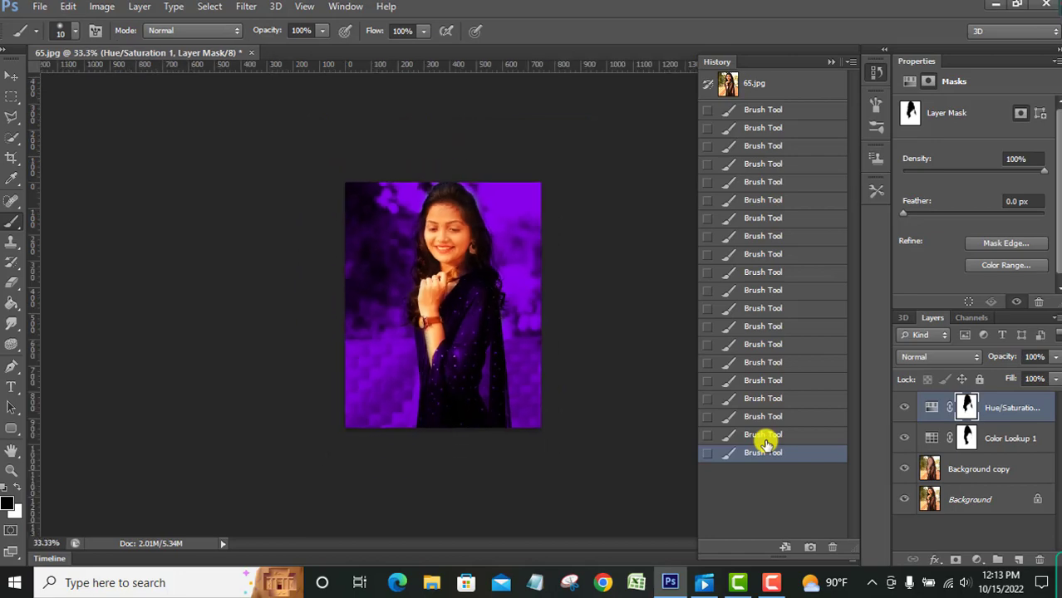
key("ctrl+plus")
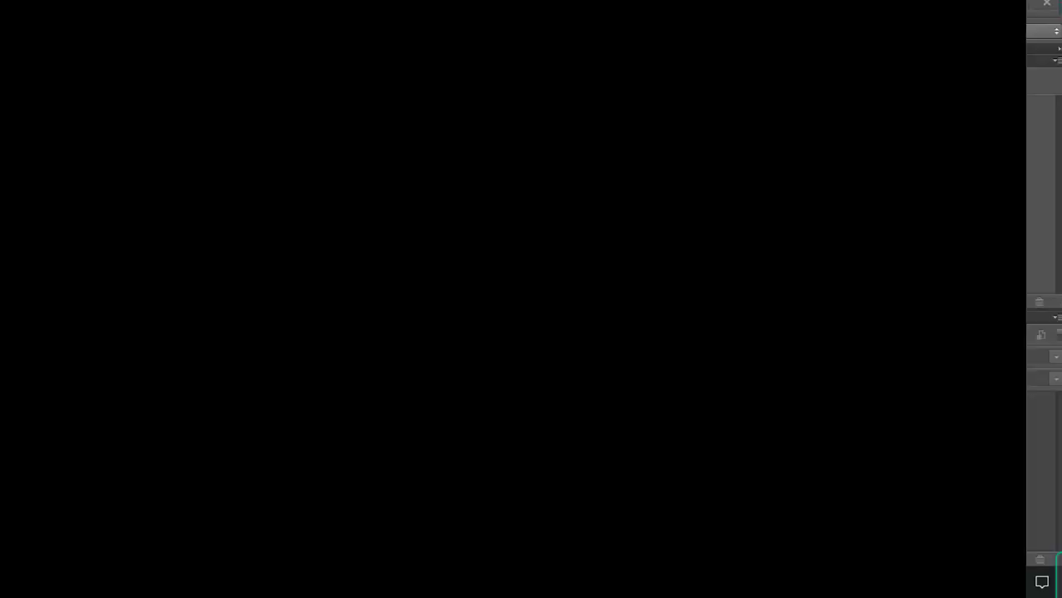
left_click(39, 8)
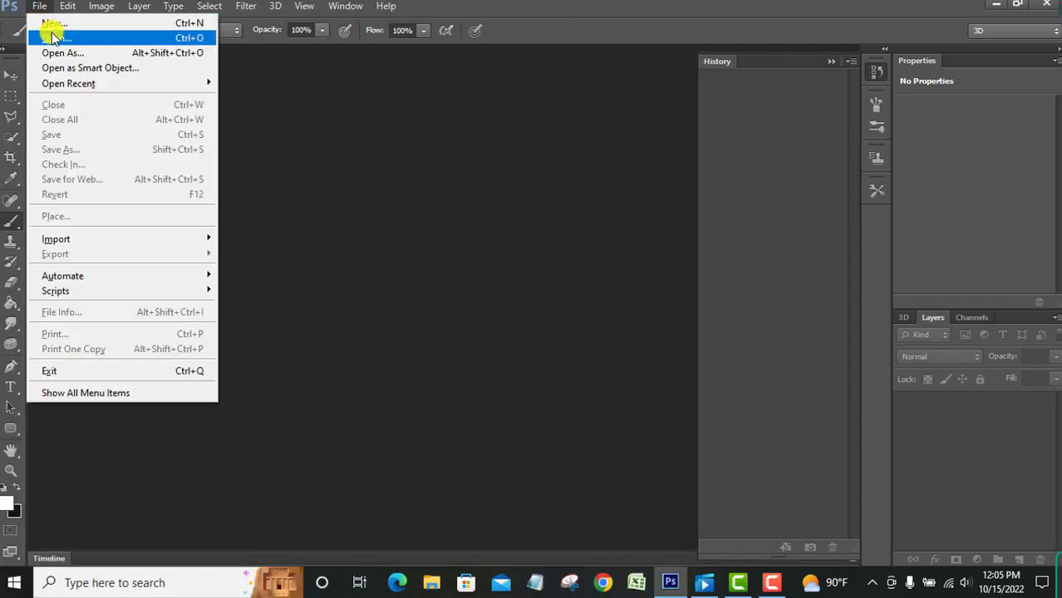
mouse_move(69, 83)
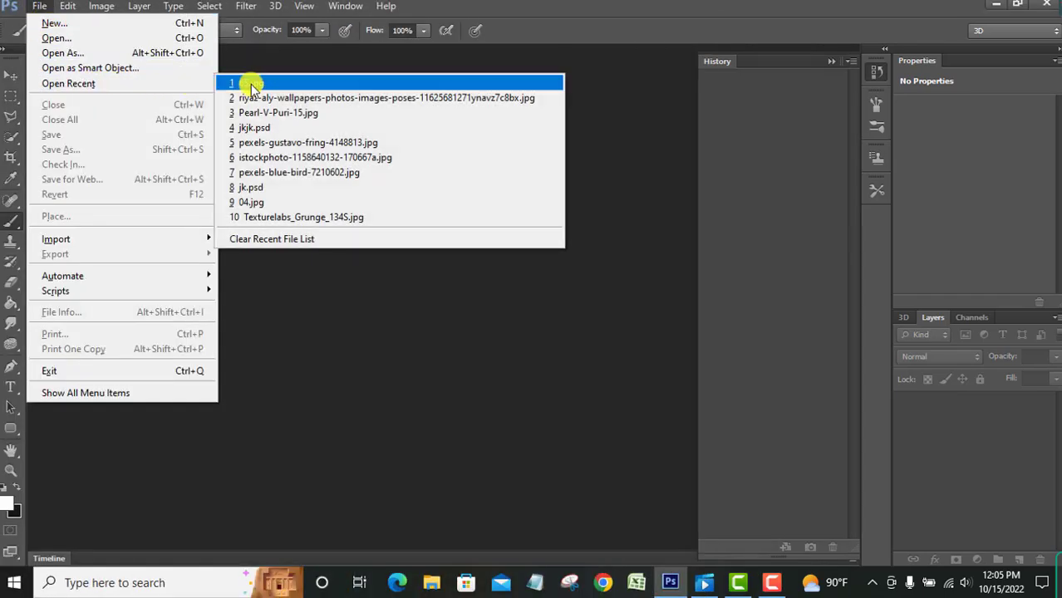
left_click(241, 83)
mouse_move(225, 60)
left_mouse_down()
mouse_move(403, 167)
mouse_move(467, 59)
left_mouse_up()
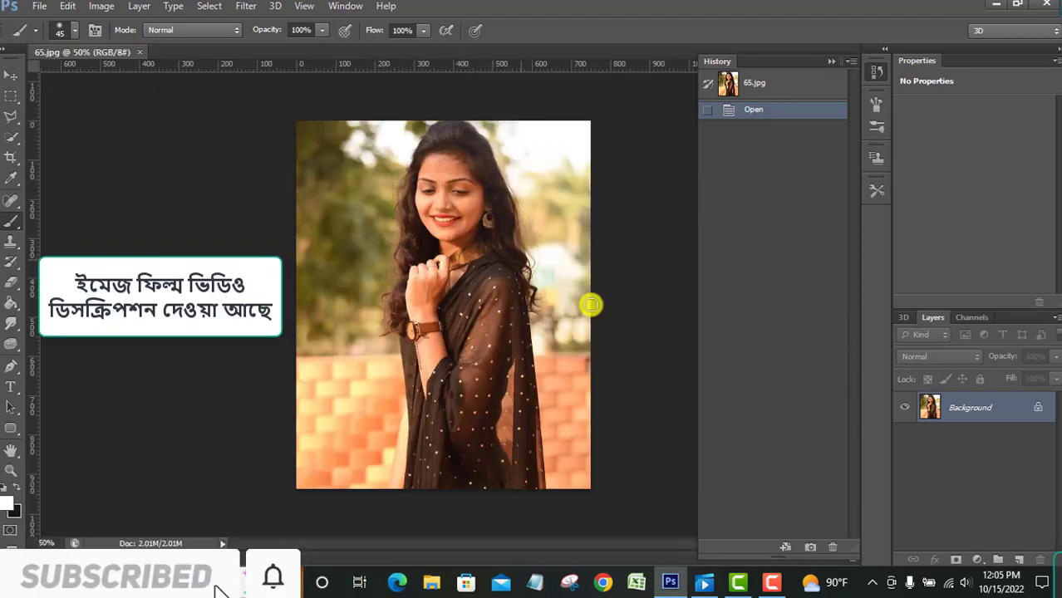
right_click(1001, 414)
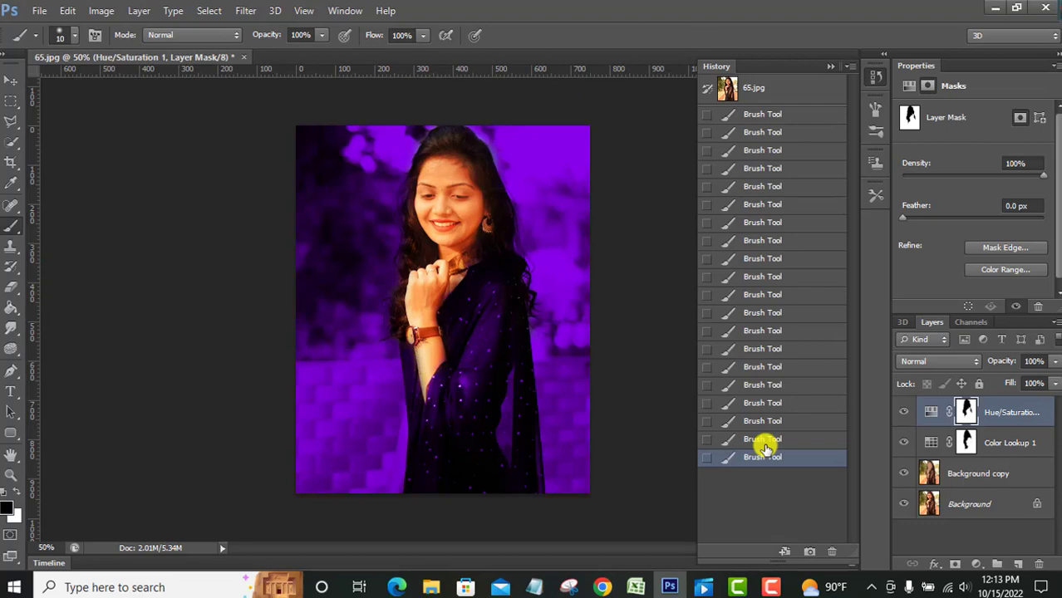
Step: Zoom out to see the whole portrait, then zoom back in
key("ctrl+minus")
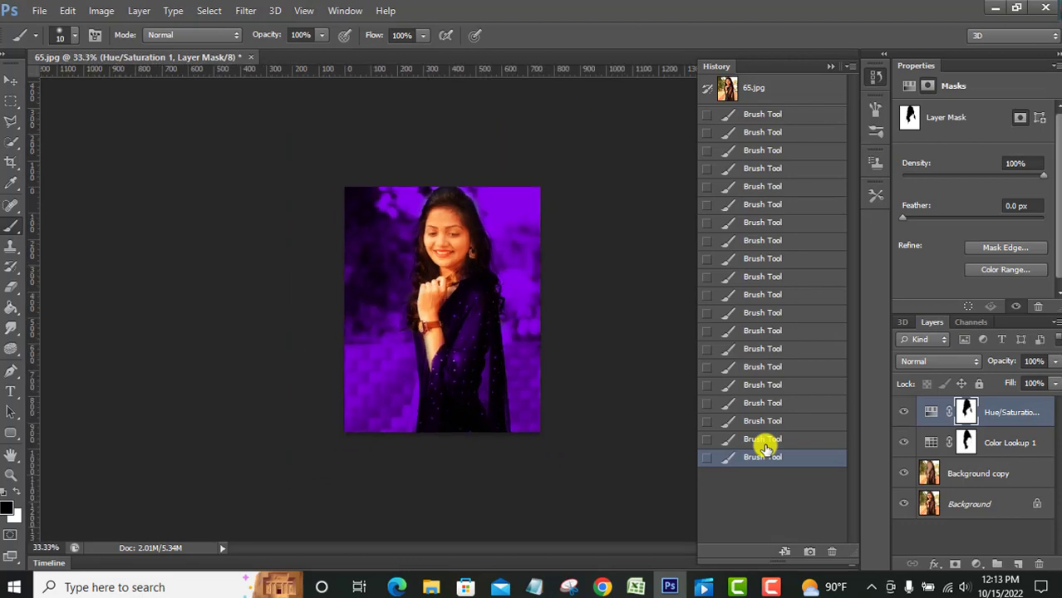
key("ctrl+plus")
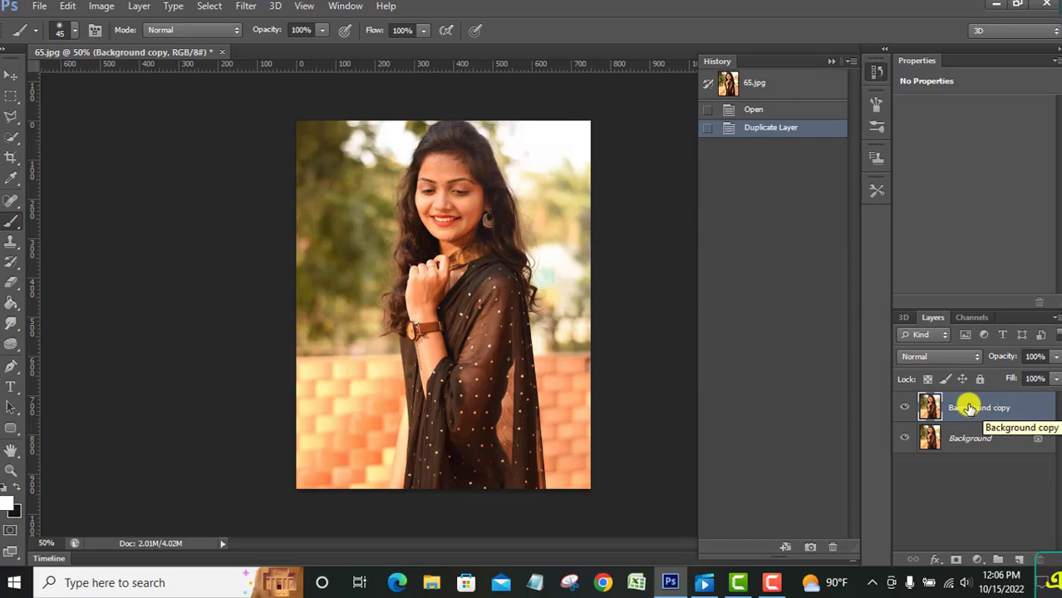
Step: Smear the face, wrist and arm into smooth skin with a size-100 Mixer Brush, white foreground
right_click(20, 228)
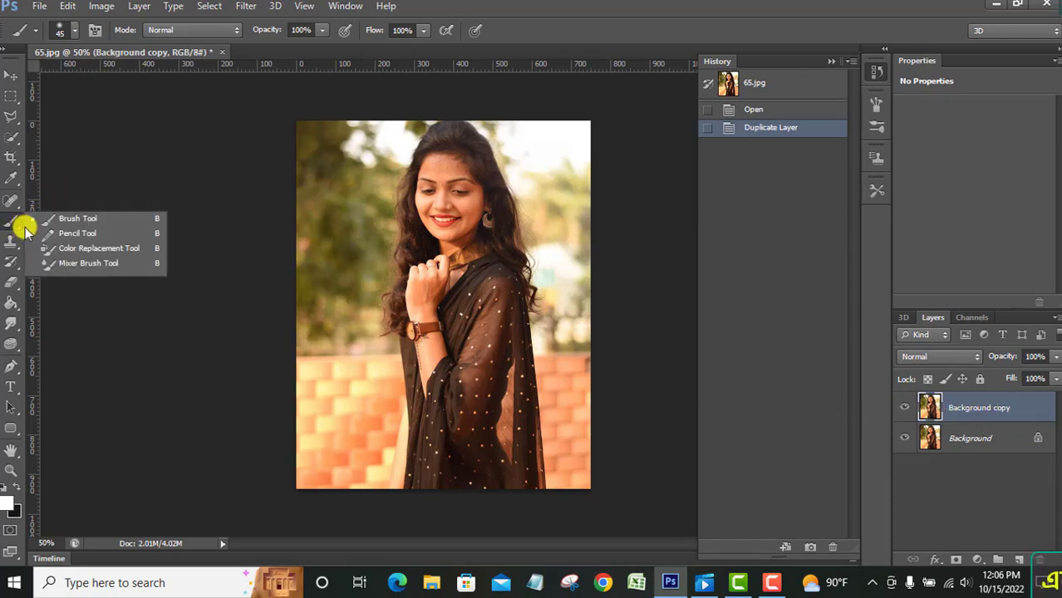
left_click(104, 263)
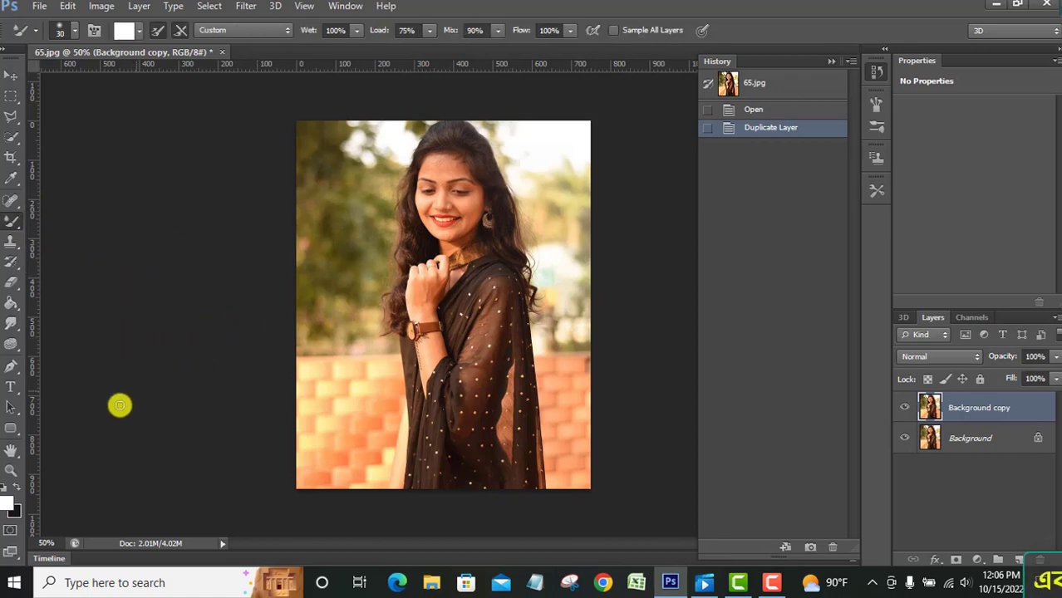
key("d")
key("bracketright")
key("bracketright")
key("bracketright")
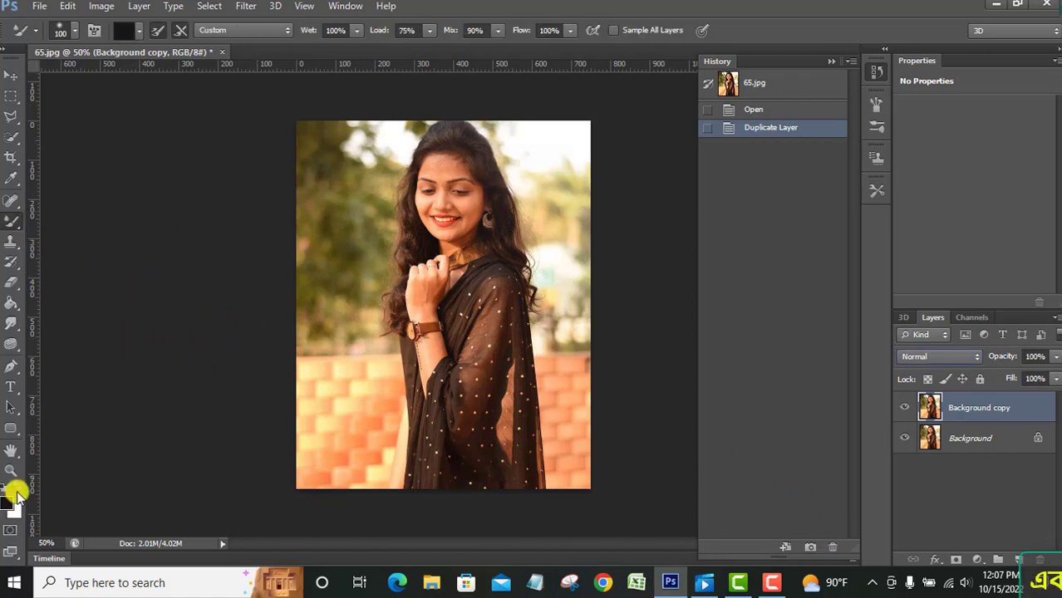
left_click(15, 487)
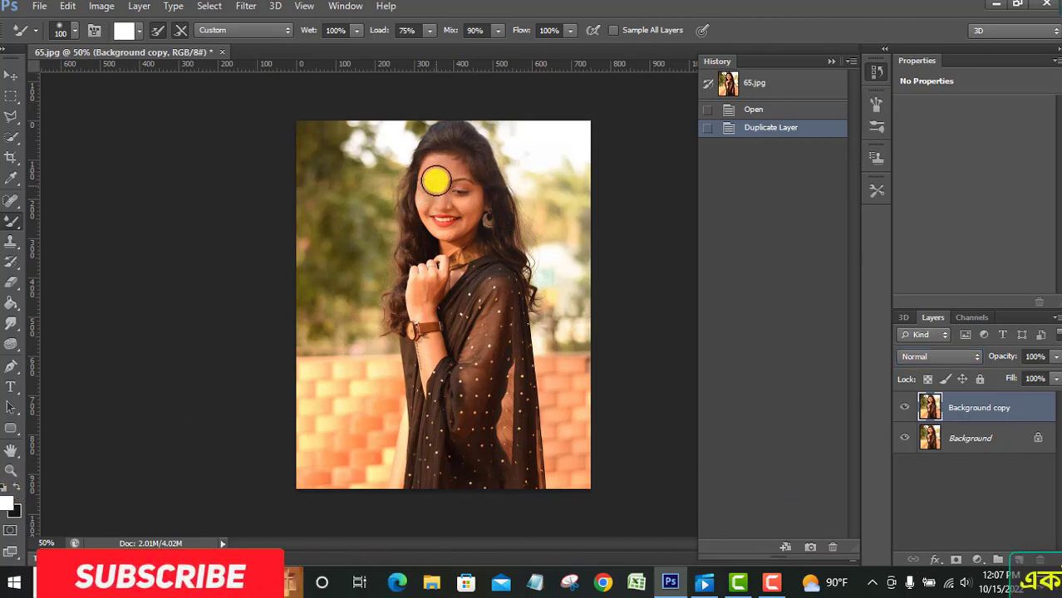
mouse_move(437, 181)
left_mouse_down()
mouse_move(465, 190)
mouse_move(441, 204)
mouse_move(444, 162)
mouse_move(422, 203)
mouse_move(467, 197)
mouse_move(422, 277)
mouse_move(429, 318)
left_mouse_up()
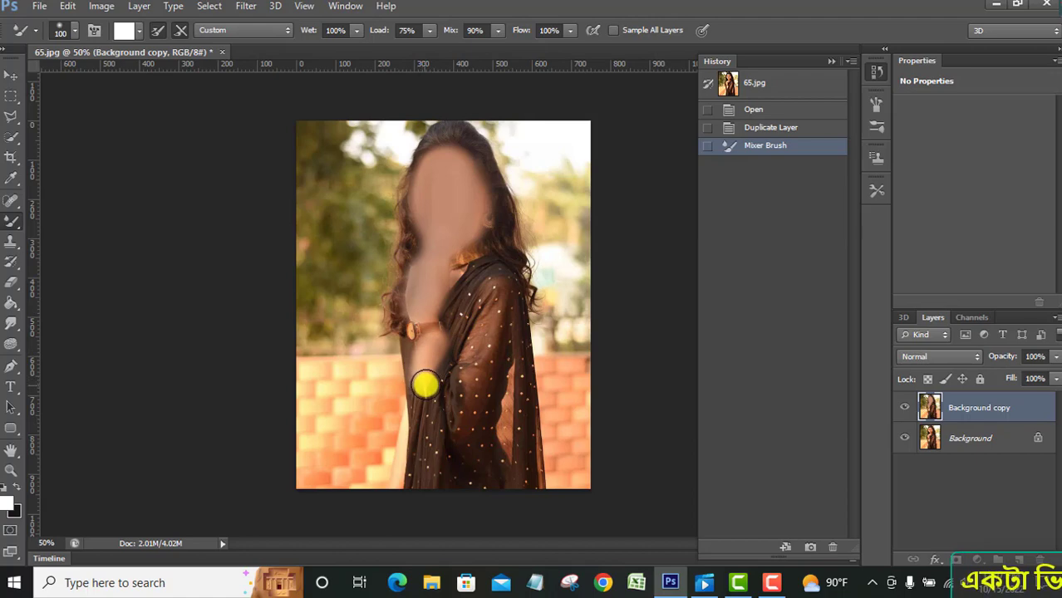
left_click_drag(425, 384, 430, 348)
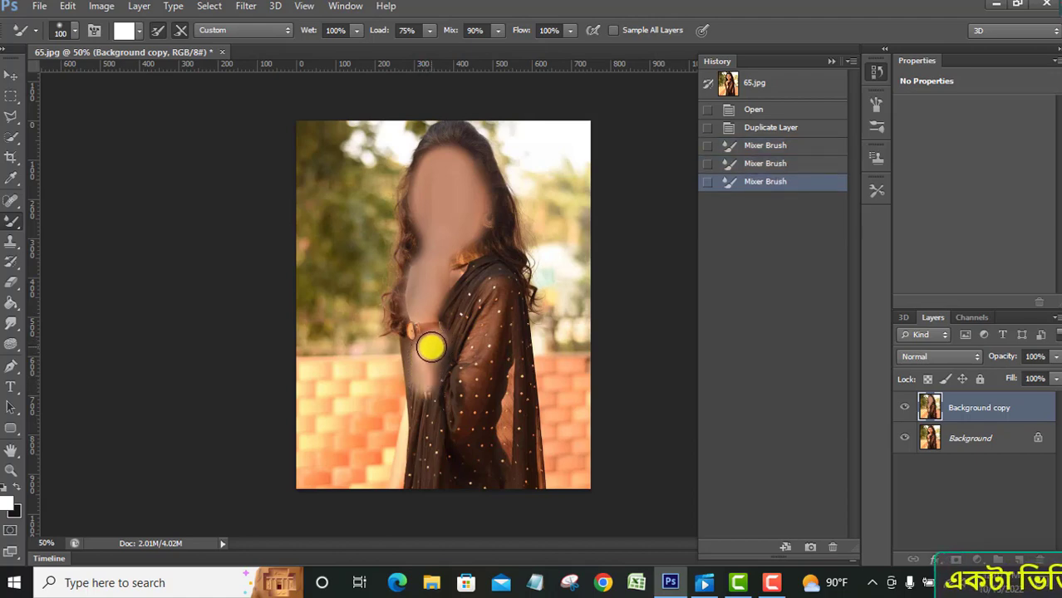
Step: Set the Background copy layer's blend mode to Overlay
left_click(960, 356)
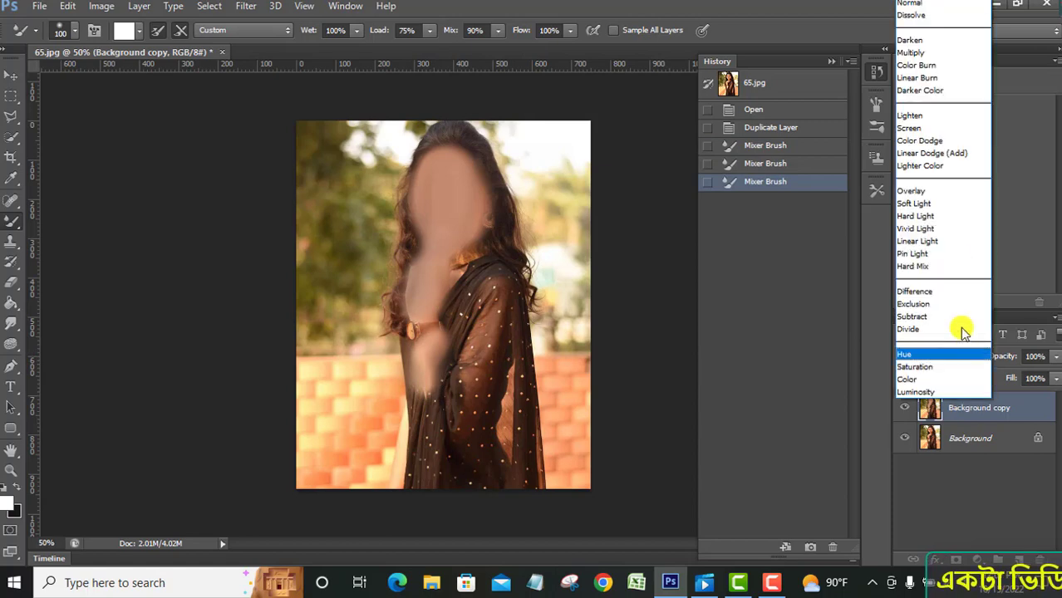
left_click(912, 192)
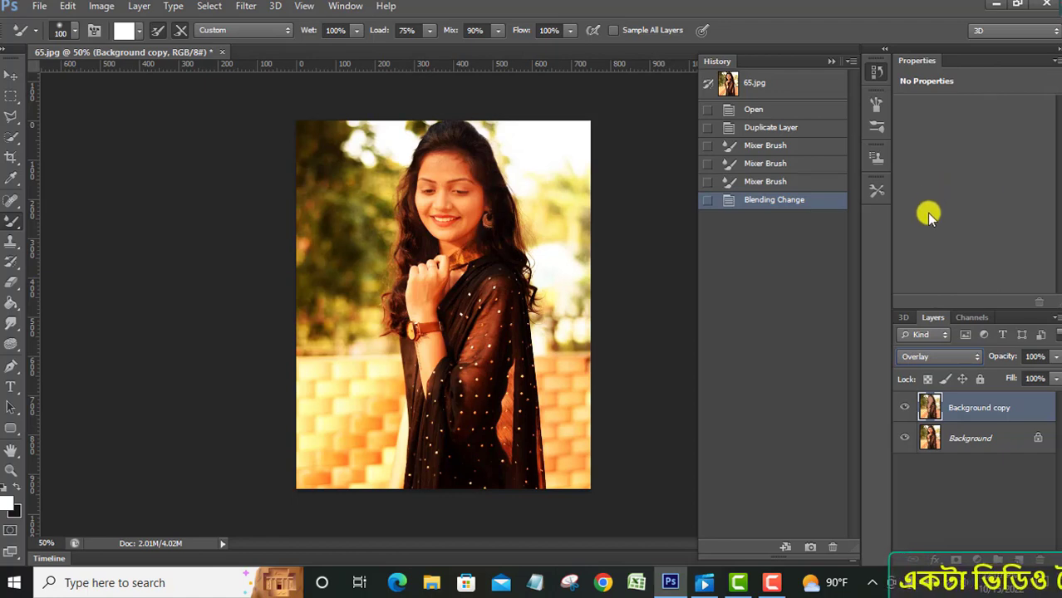
left_click(979, 559)
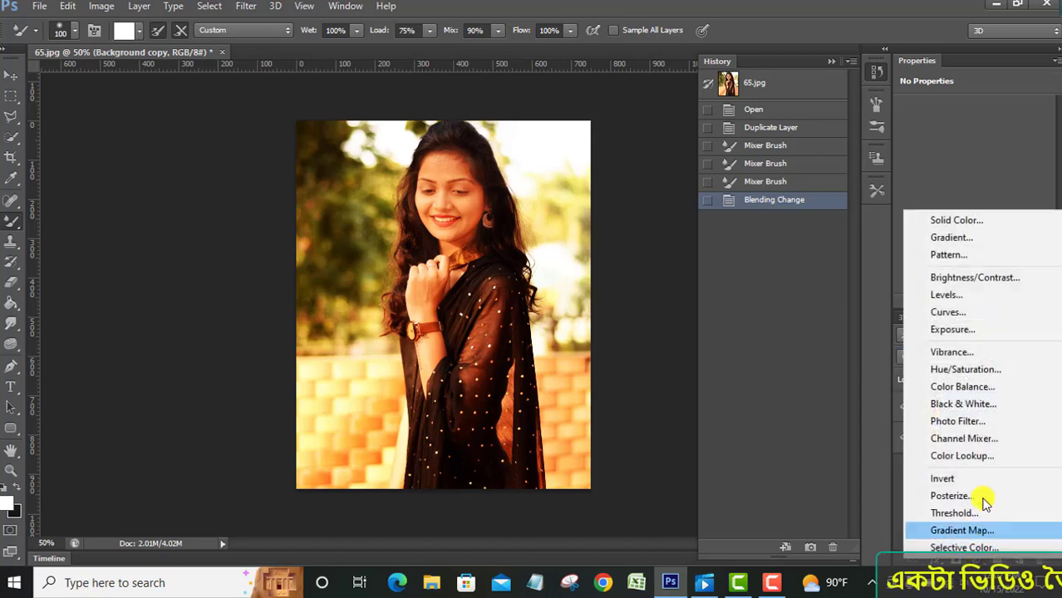
Step: Add a Color Lookup adjustment layer using the Moonlight.3DL look
left_click(979, 457)
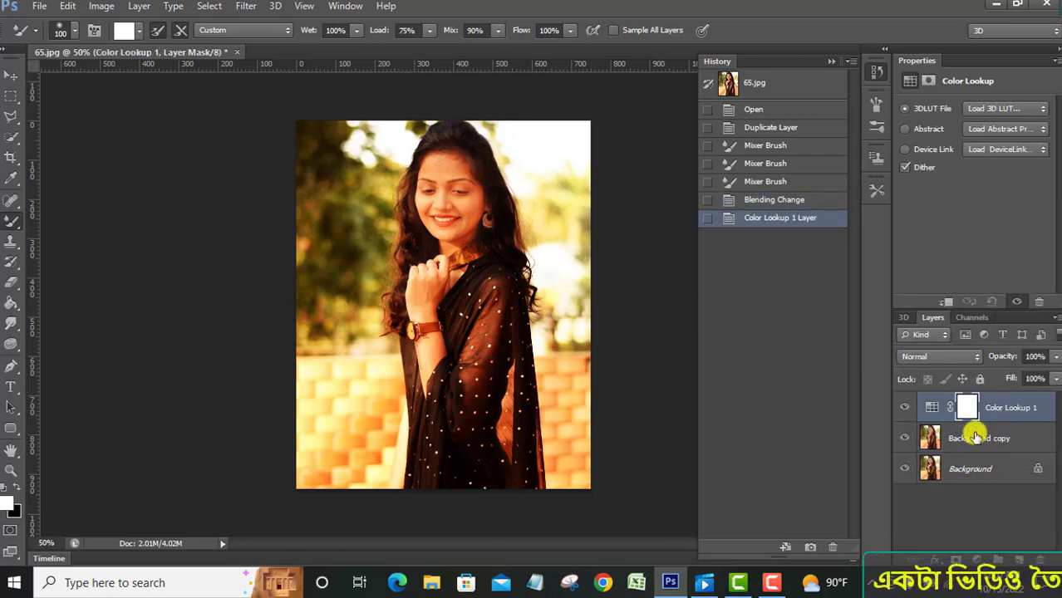
left_click(1042, 111)
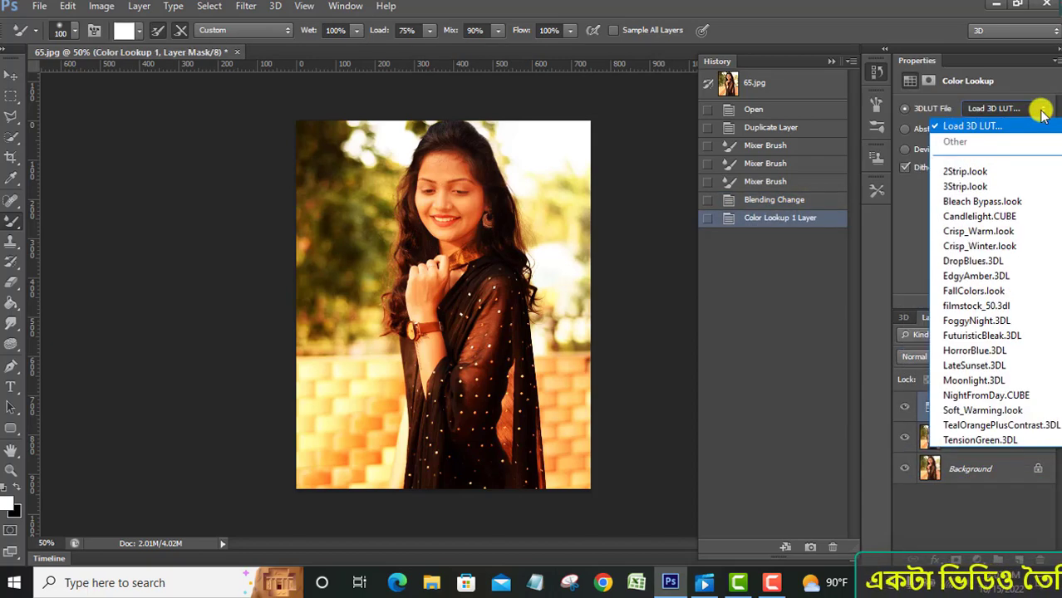
left_click(983, 381)
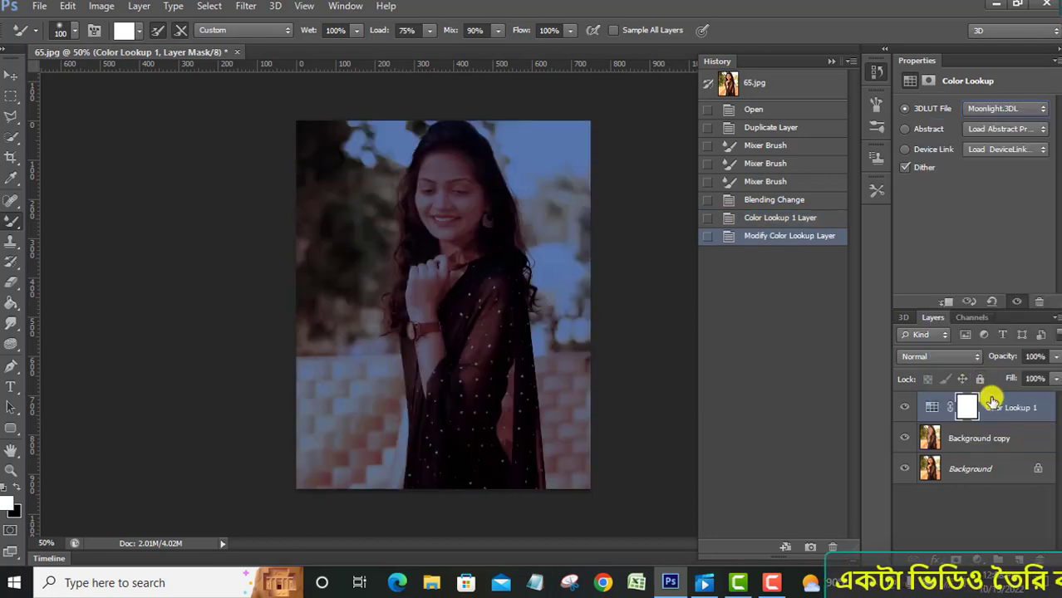
left_click(979, 559)
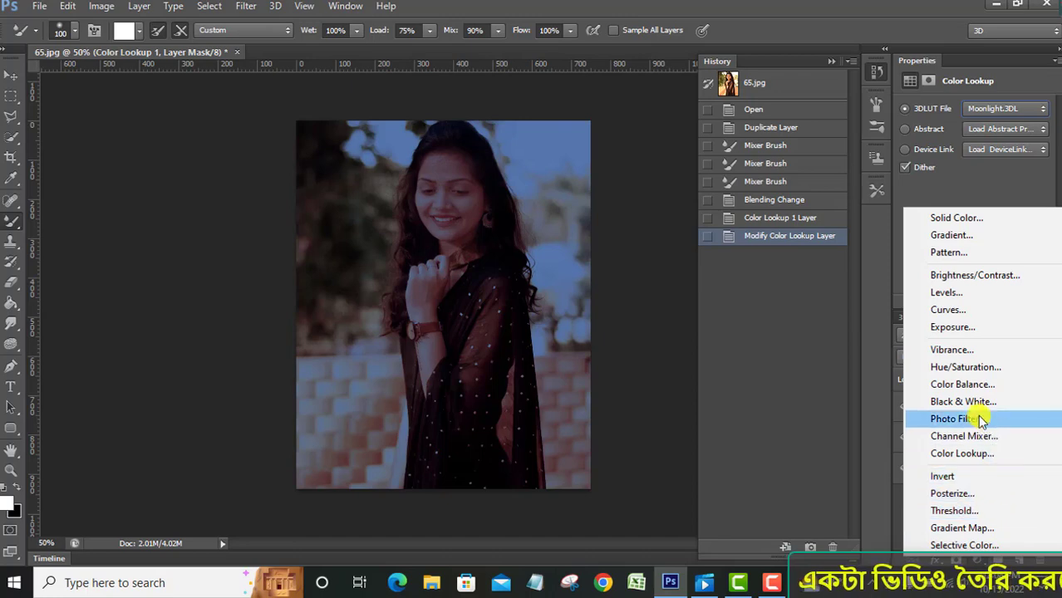
Step: Add a colorized Hue/Saturation layer with Hue 277, Saturation 99 and Lightness -9
left_click(978, 372)
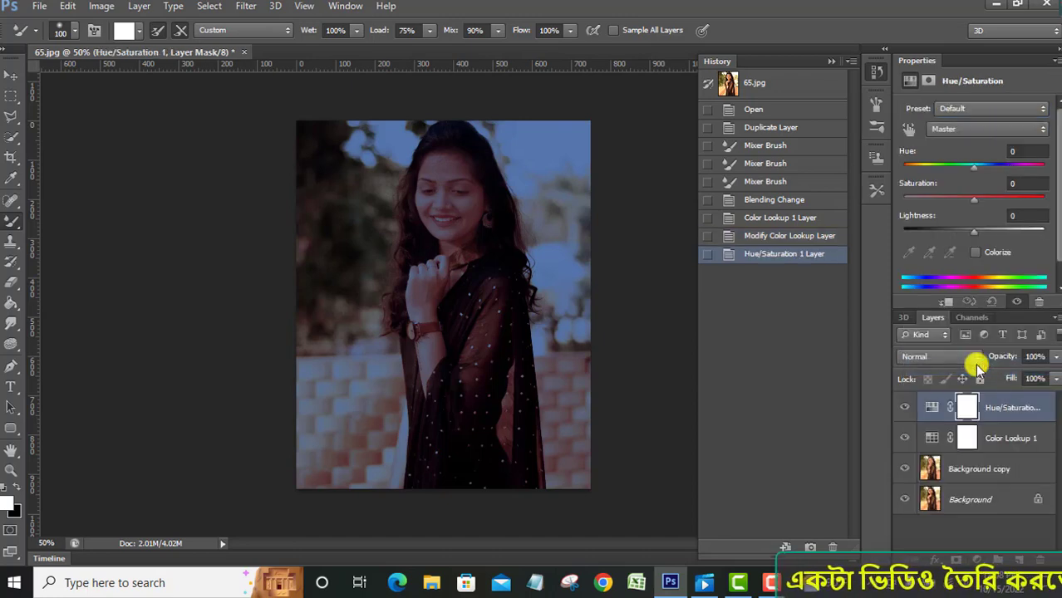
left_click(977, 253)
left_click(1013, 150)
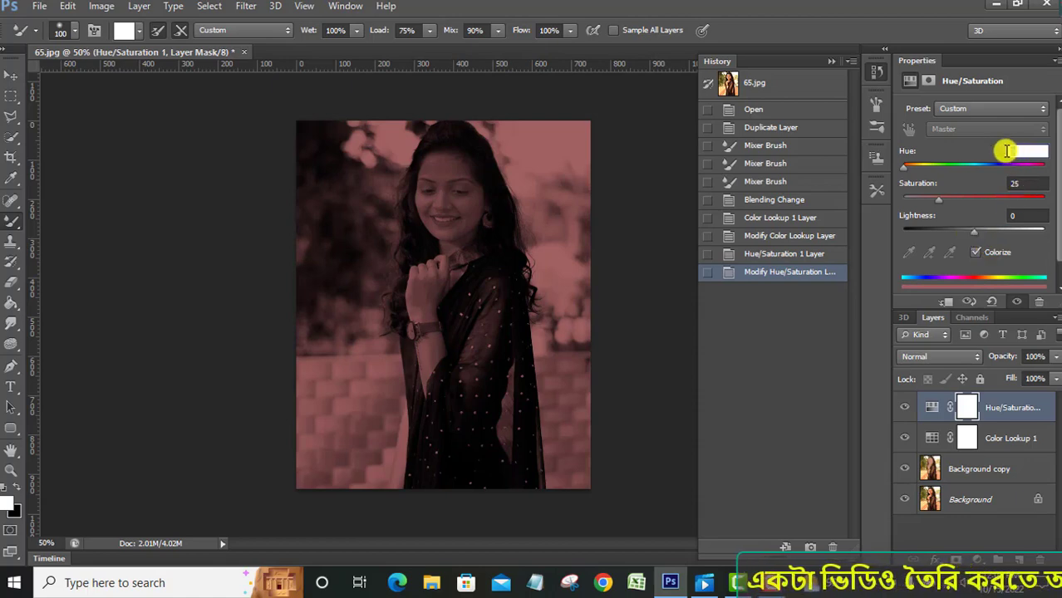
type("1277")
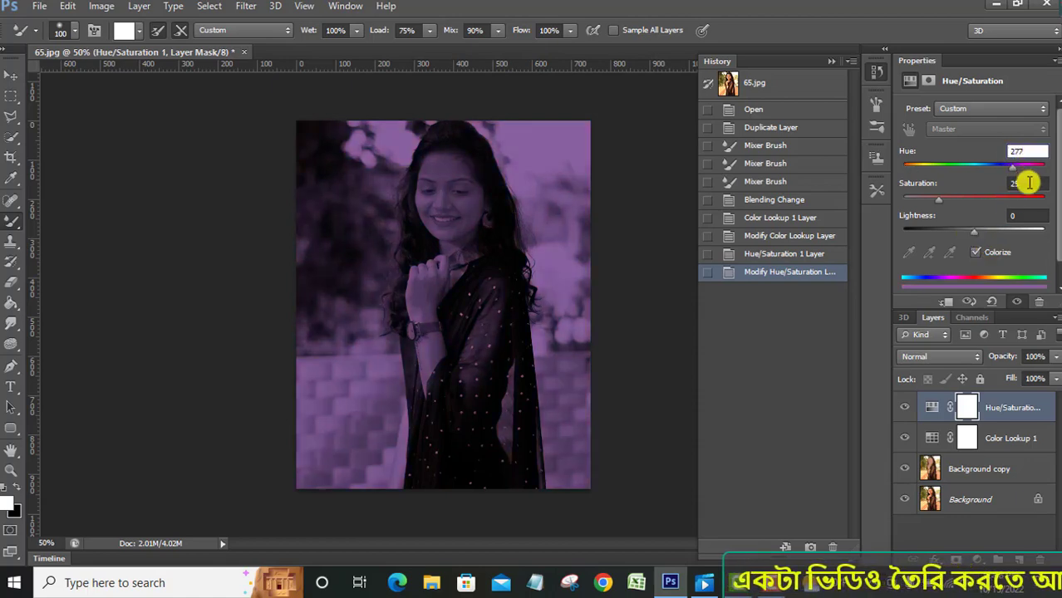
left_click(1029, 183)
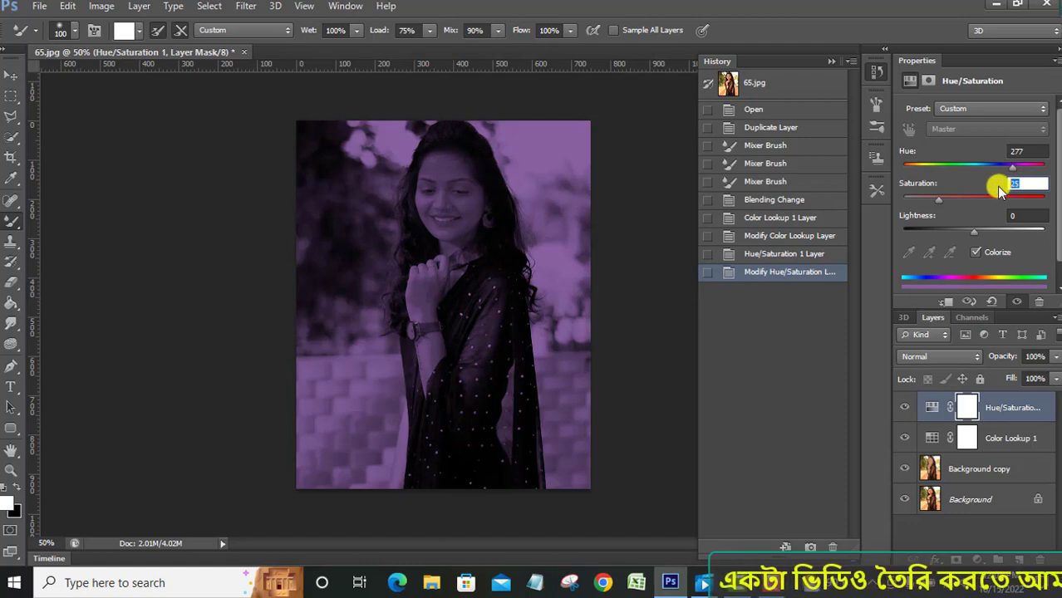
type("99")
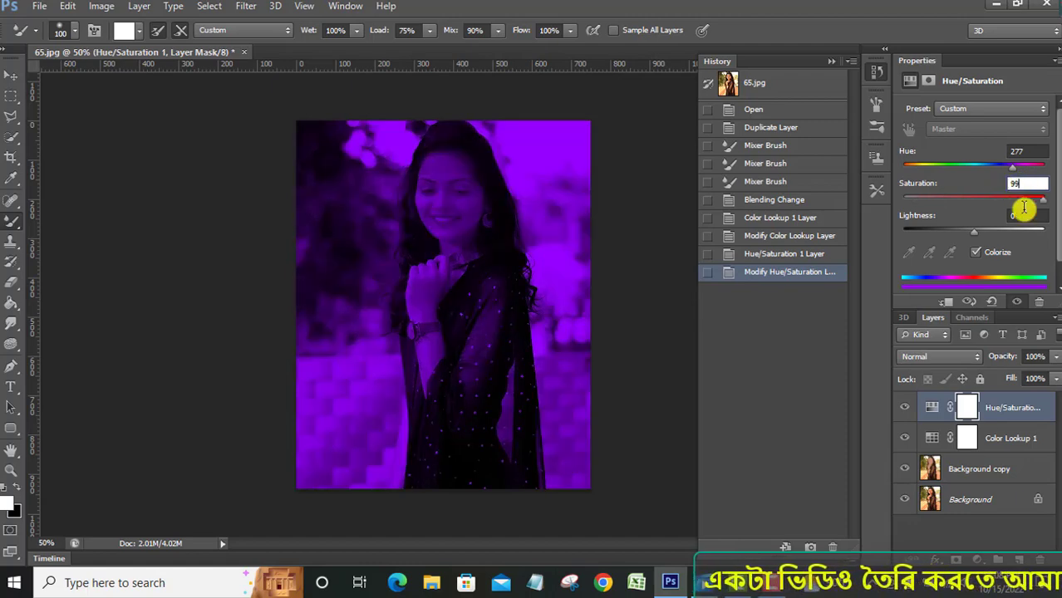
left_click(1021, 216)
type("-9")
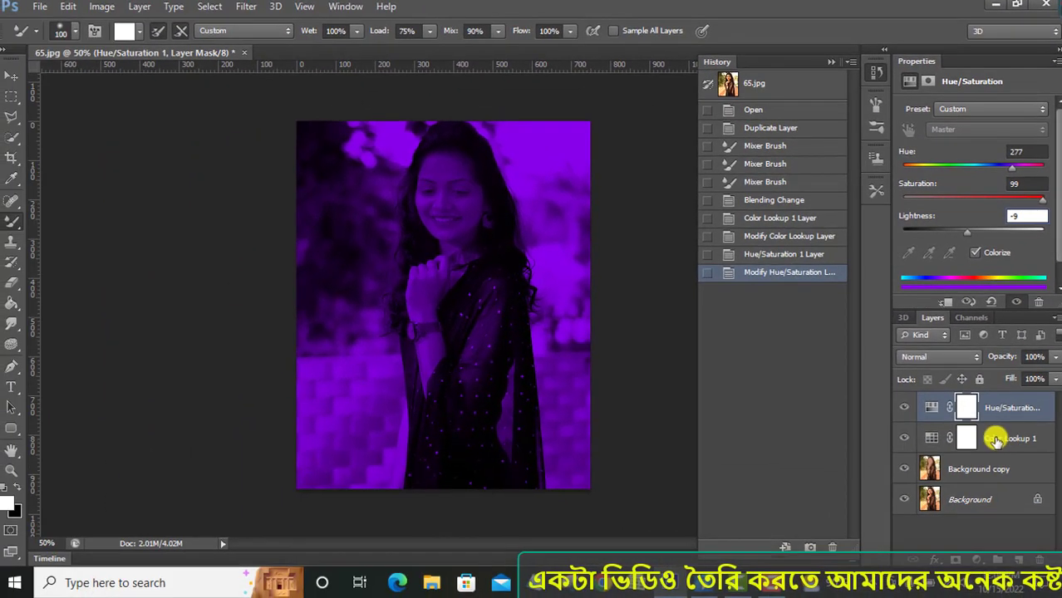
Step: Paint the Color Lookup 1 mask black over the face, head, forearm and wrist with the Brush Tool
left_click(968, 438)
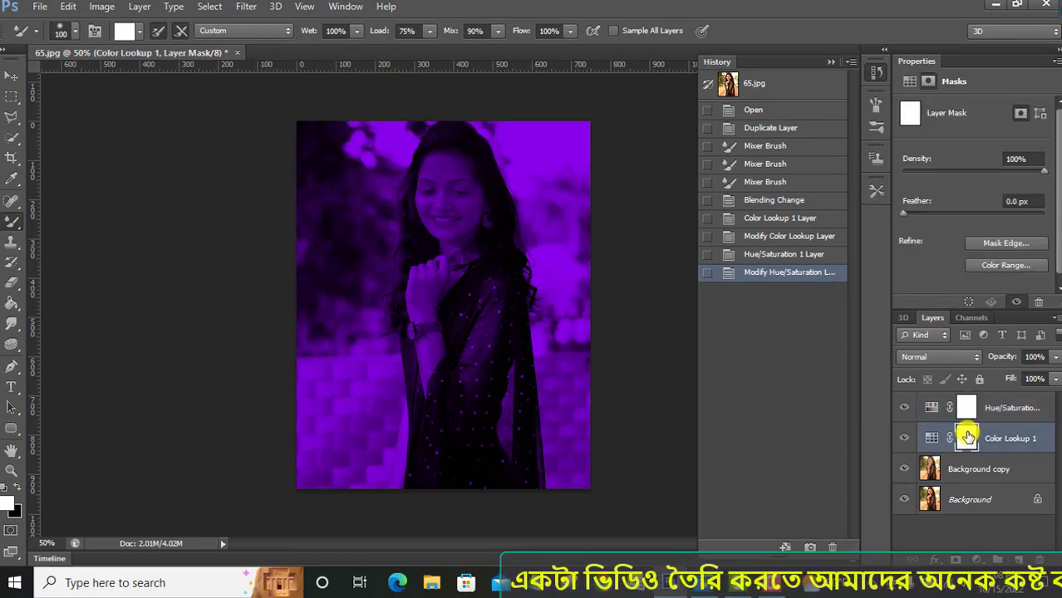
right_click(13, 226)
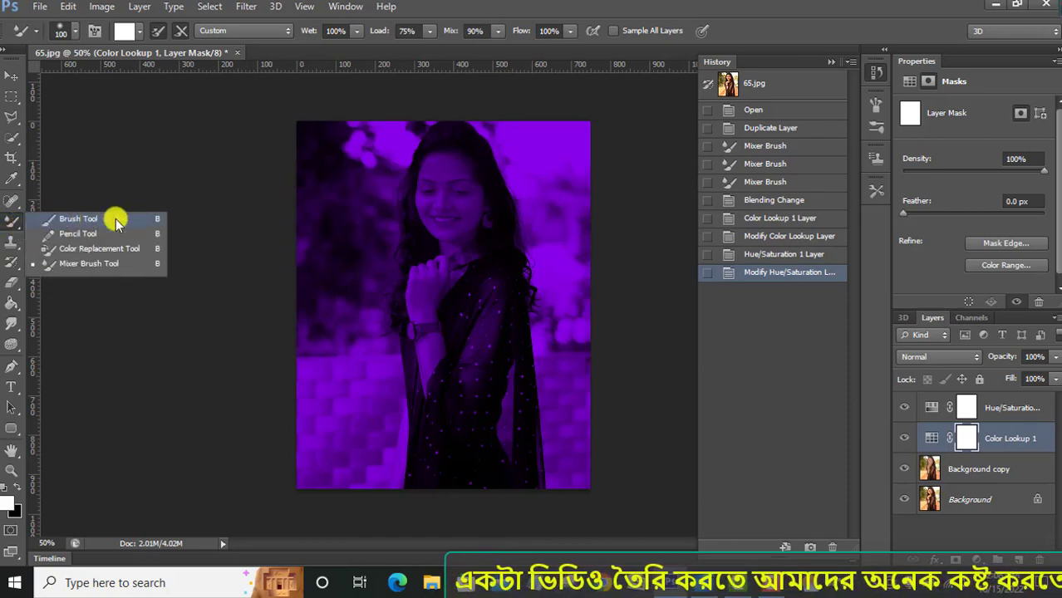
left_click(86, 219)
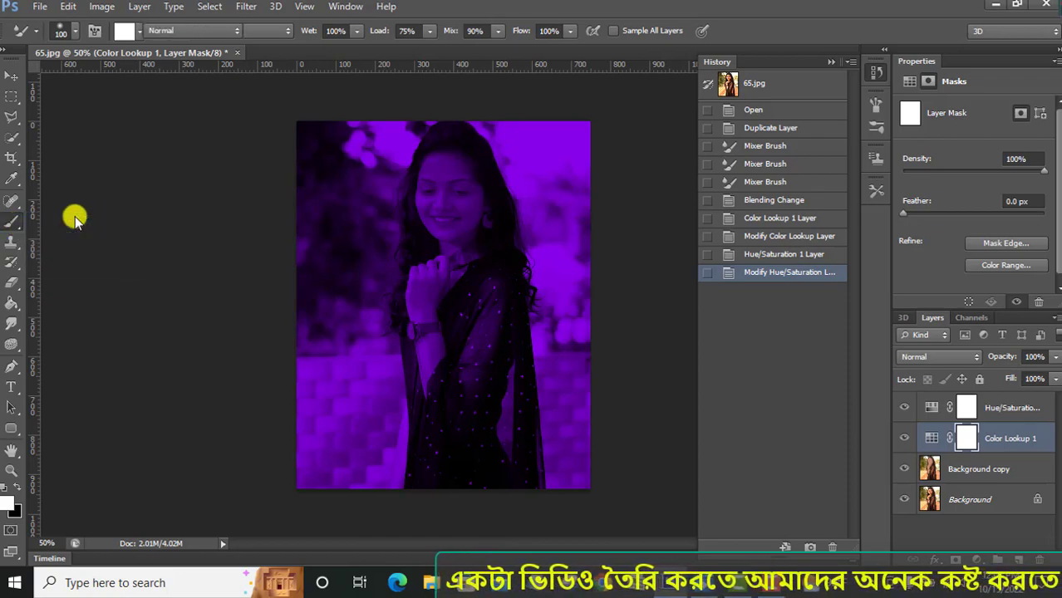
left_click(17, 491)
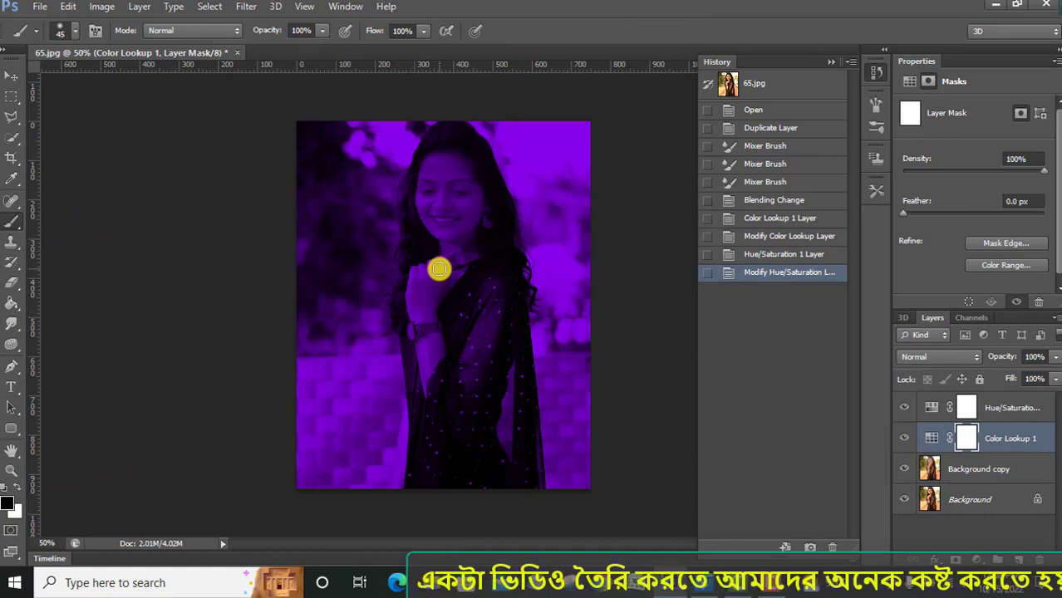
key("bracketright")
key("bracketright")
key("bracketright")
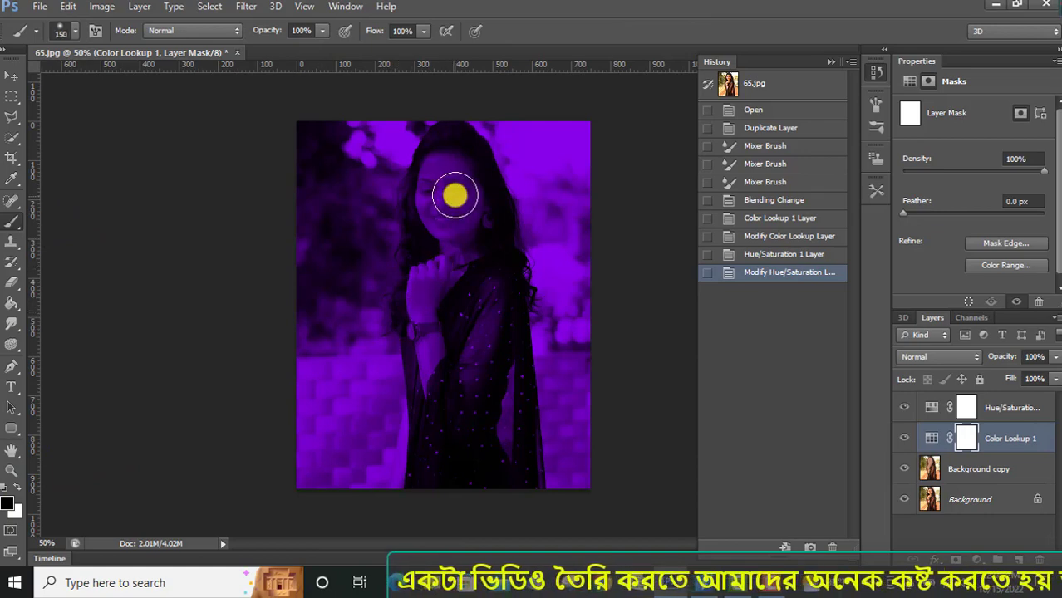
mouse_move(450, 218)
left_mouse_down()
mouse_move(437, 209)
mouse_move(444, 177)
mouse_move(434, 202)
mouse_move(455, 154)
mouse_move(434, 195)
mouse_move(486, 214)
mouse_move(489, 233)
mouse_move(441, 254)
mouse_move(422, 306)
mouse_move(414, 295)
mouse_move(425, 324)
left_mouse_up()
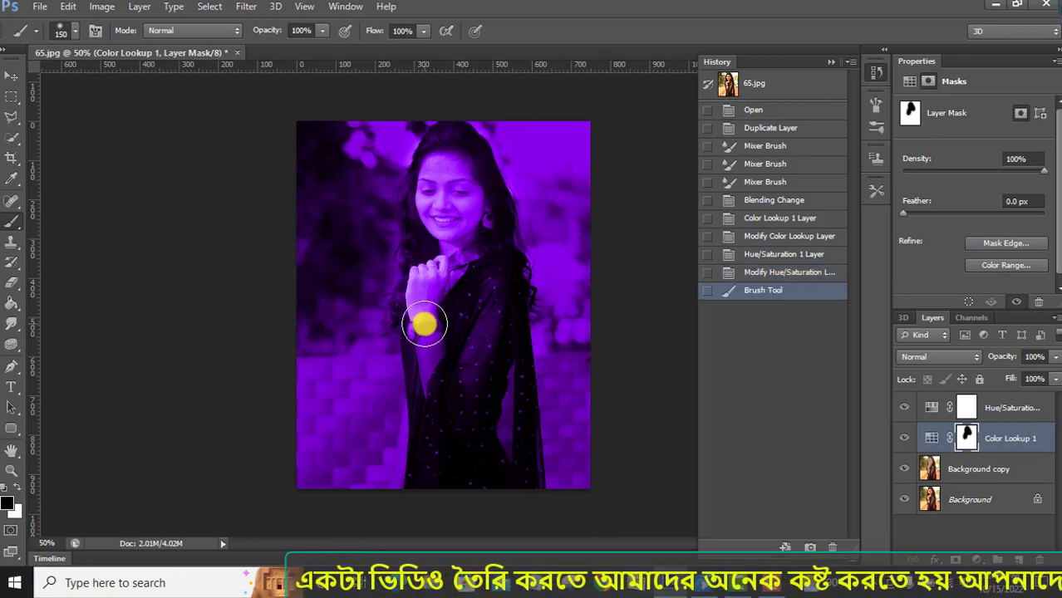
key("bracketleft")
key("bracketleft")
key("bracketleft")
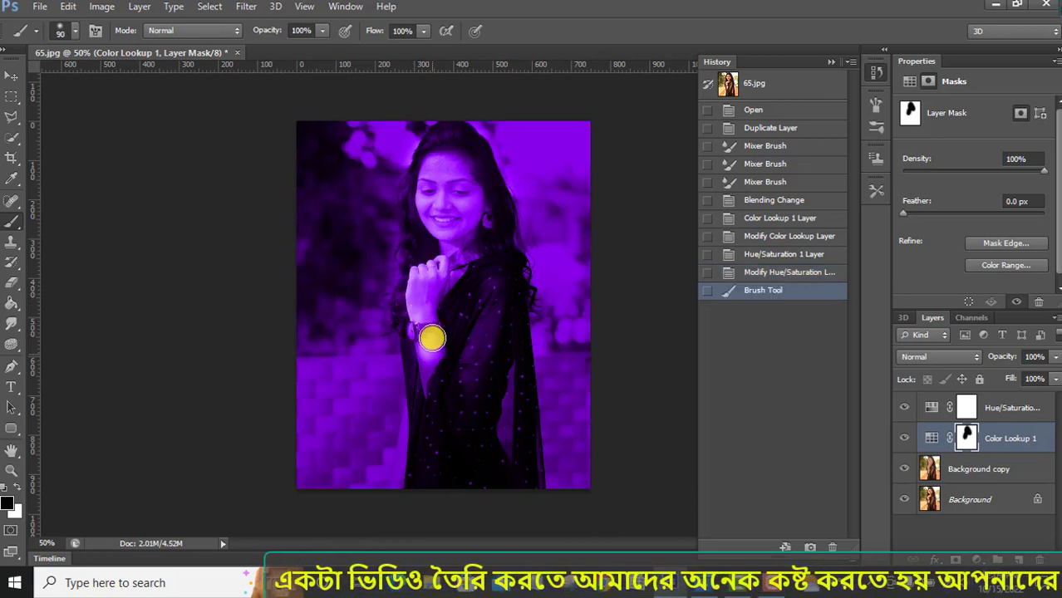
mouse_move(431, 343)
left_mouse_down()
mouse_move(429, 384)
mouse_move(429, 321)
left_mouse_up()
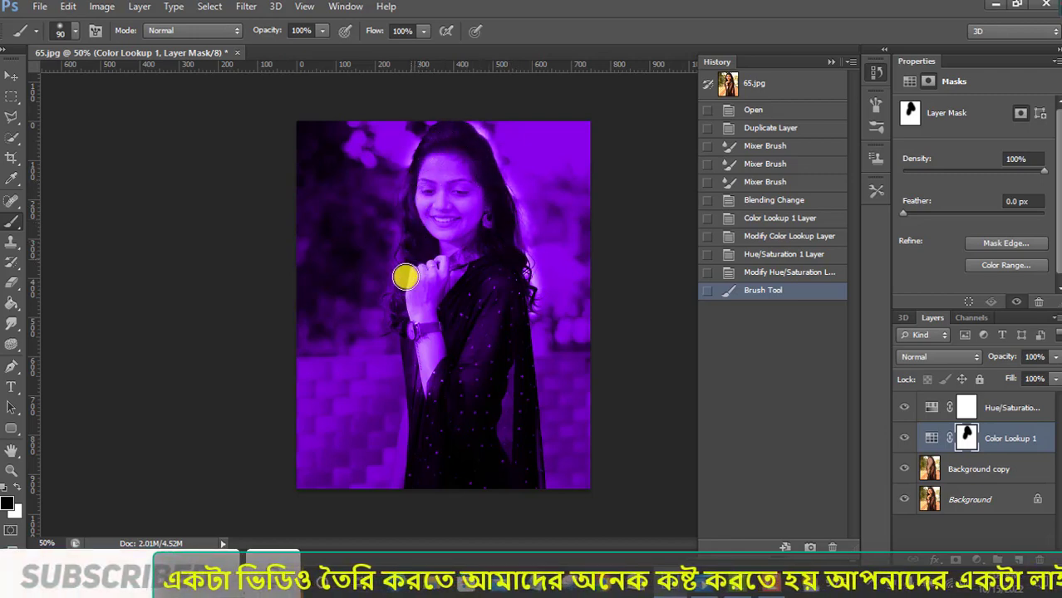
left_click_drag(398, 318, 408, 309)
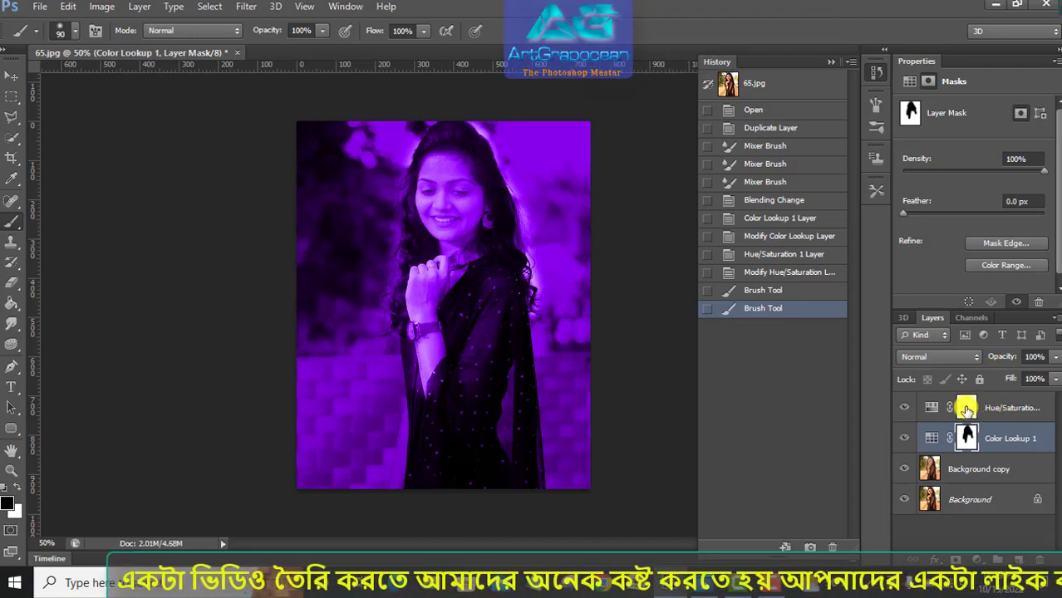
Step: Paint the Hue/Saturation 1 mask black over the face, hand and right edge of the hair
left_click(966, 407)
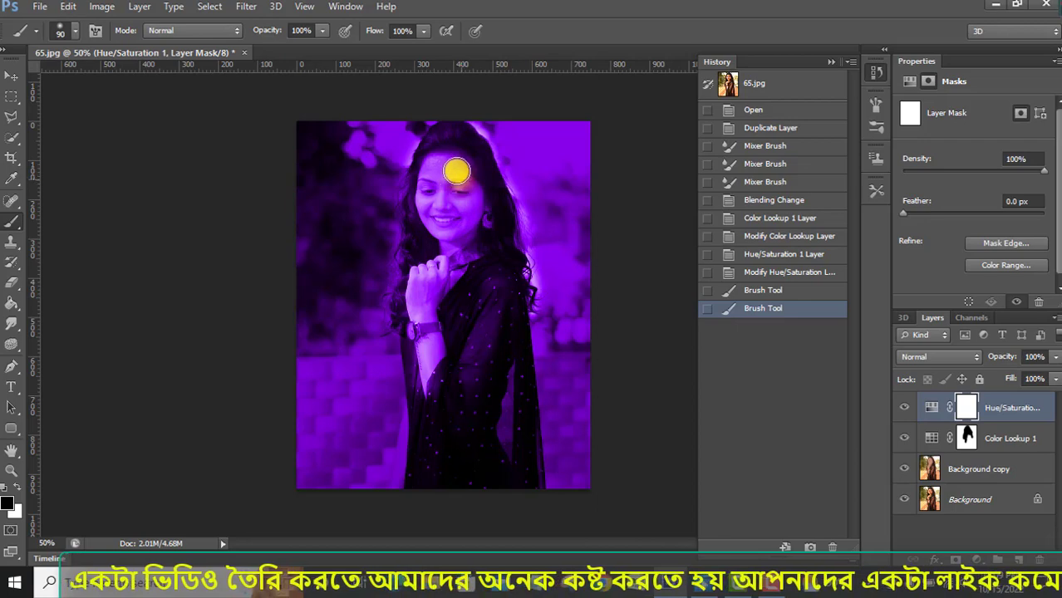
mouse_move(456, 172)
left_mouse_down()
mouse_move(436, 209)
mouse_move(422, 194)
mouse_move(467, 183)
mouse_move(459, 199)
mouse_move(476, 223)
mouse_move(439, 213)
mouse_move(439, 168)
mouse_move(429, 170)
mouse_move(423, 248)
mouse_move(434, 239)
mouse_move(443, 263)
mouse_move(431, 264)
mouse_move(420, 306)
left_mouse_up()
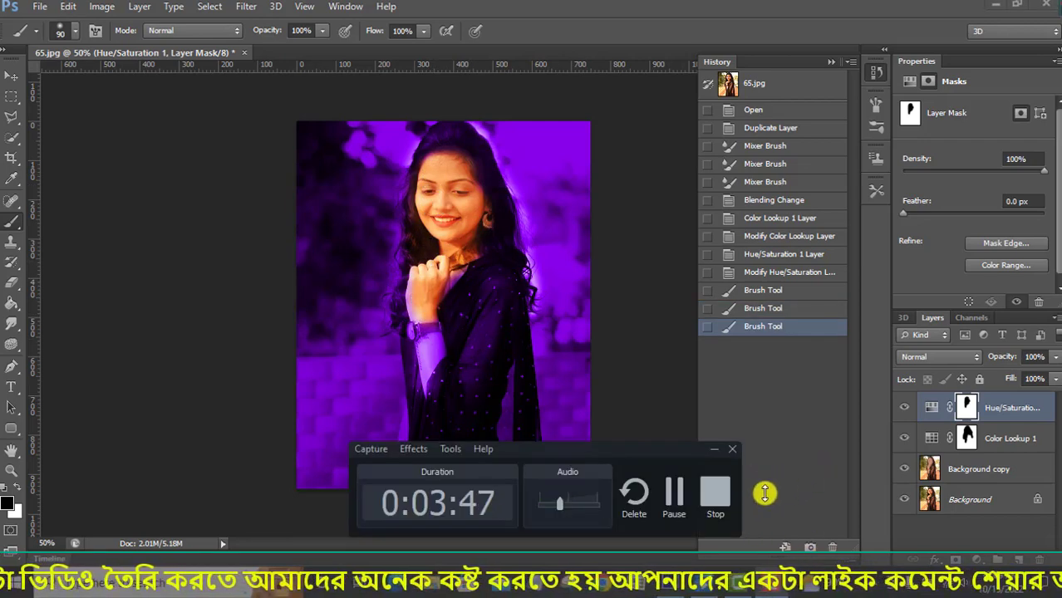
left_click(677, 497)
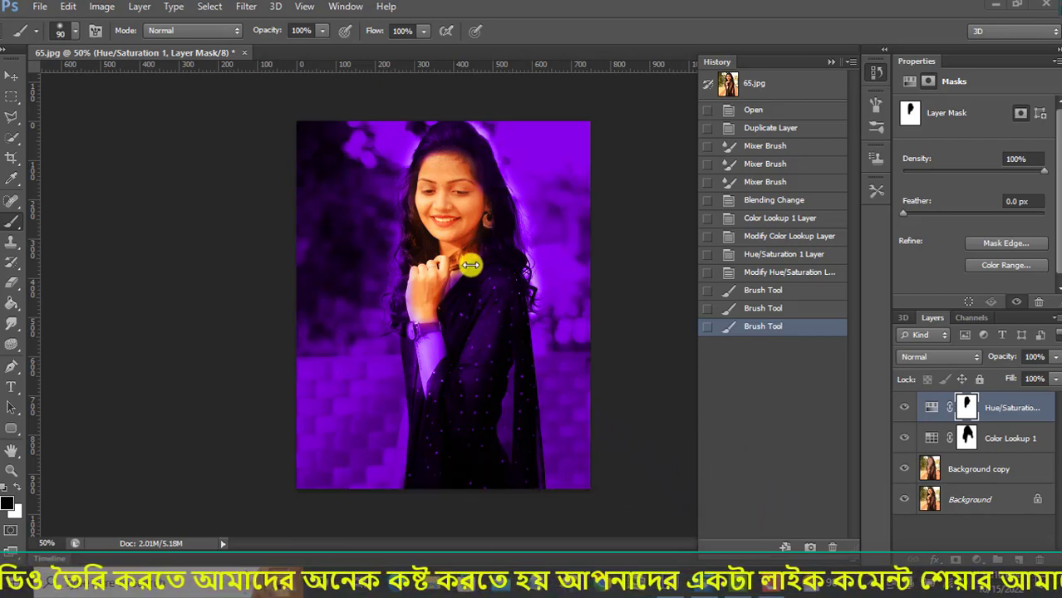
mouse_move(470, 265)
left_mouse_down()
mouse_move(441, 272)
mouse_move(421, 380)
left_mouse_up()
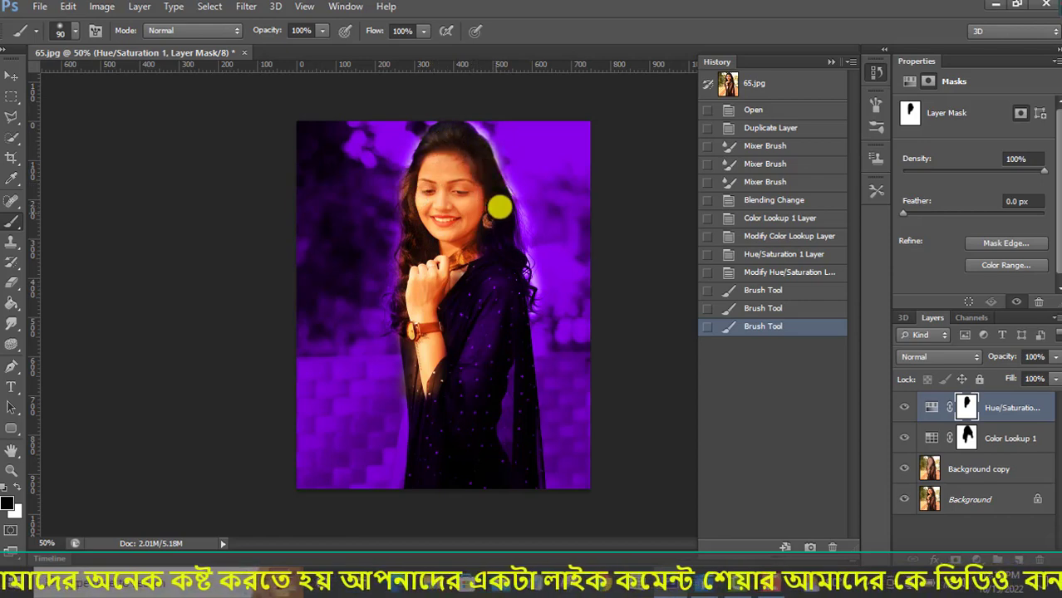
mouse_move(499, 207)
left_mouse_down()
mouse_move(526, 289)
mouse_move(516, 297)
mouse_move(475, 221)
mouse_move(439, 261)
mouse_move(450, 268)
mouse_move(481, 254)
mouse_move(472, 273)
left_mouse_up()
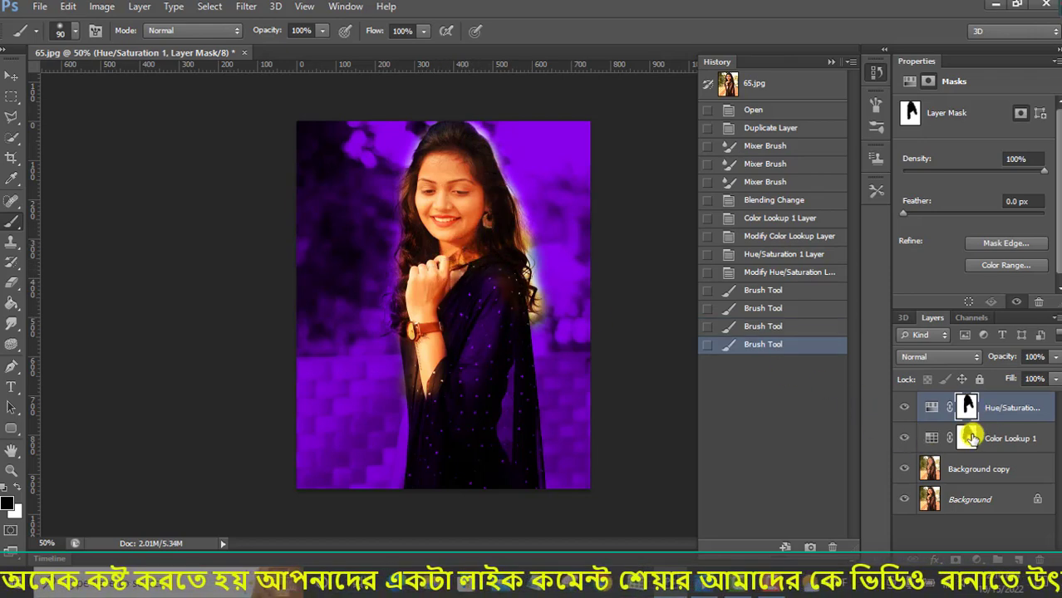
Step: On the Color Lookup 1 mask, paint black along the hair edge and over the arm
left_click(971, 438)
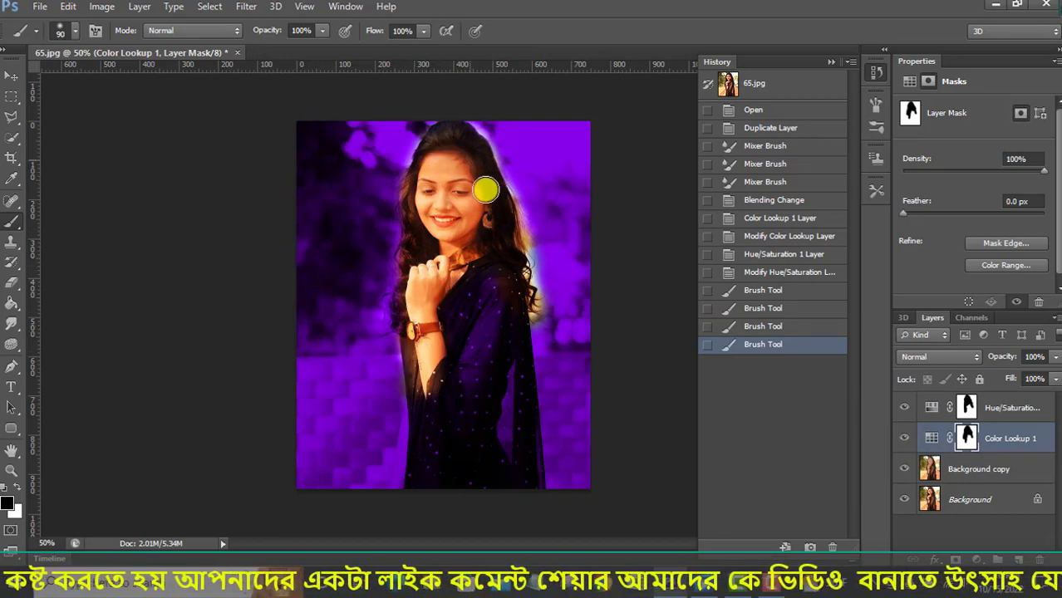
left_click_drag(487, 191, 504, 249)
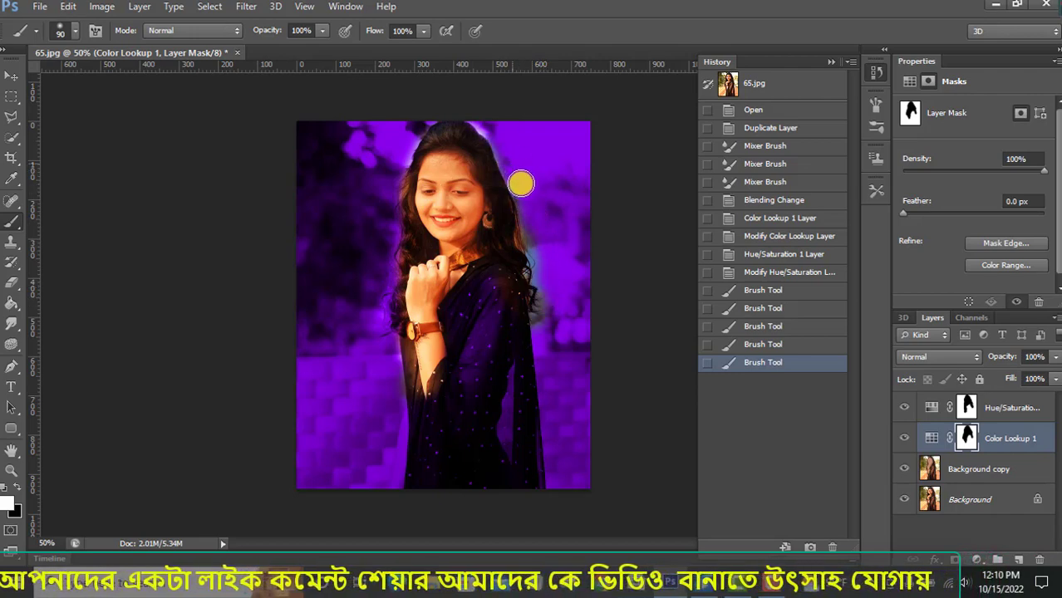
left_click_drag(491, 124, 374, 125)
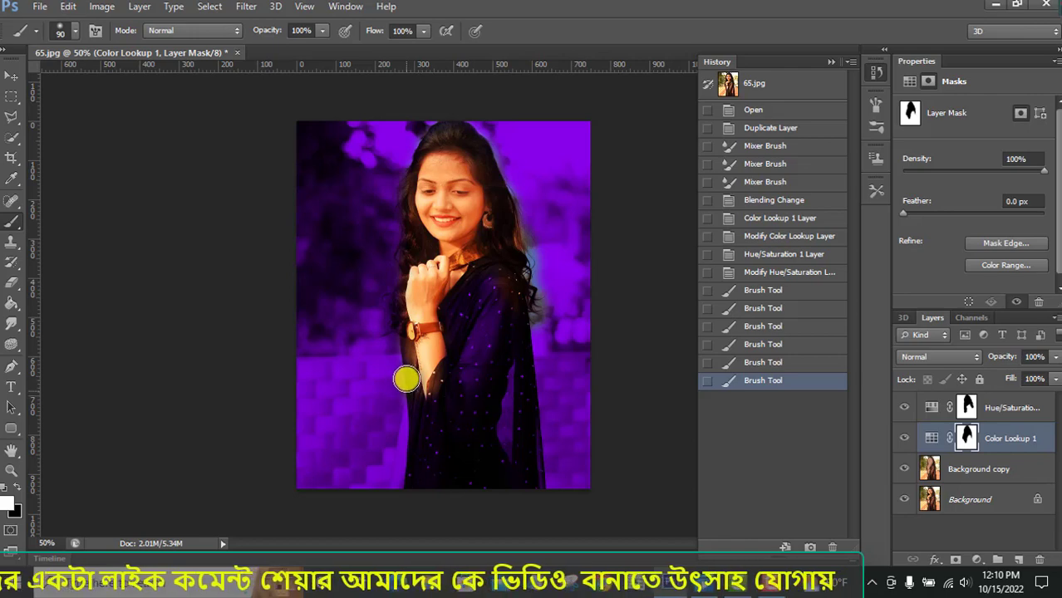
left_click_drag(406, 397, 393, 348)
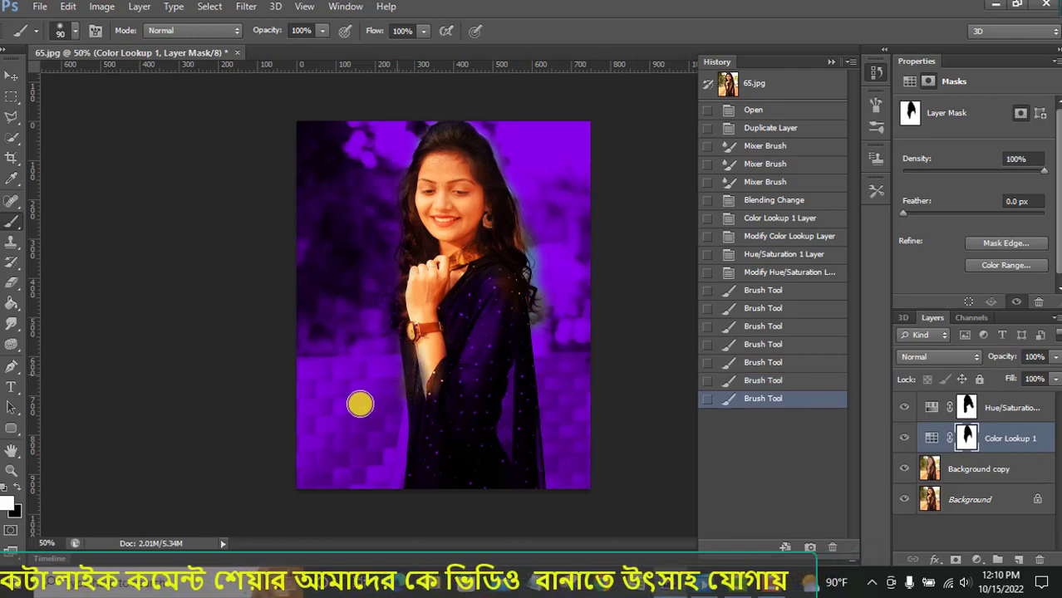
left_click(12, 488)
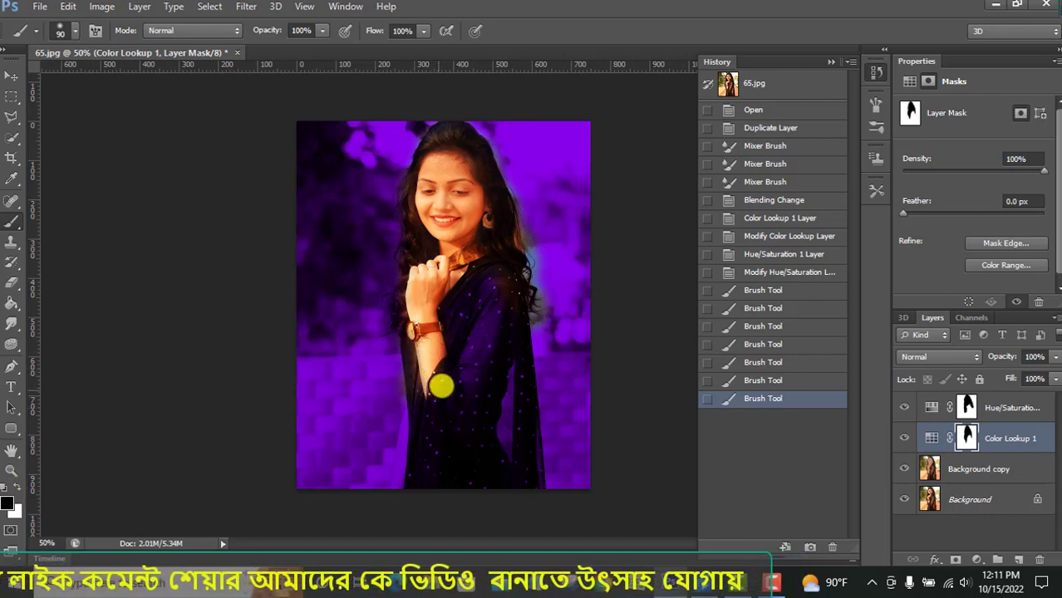
left_click_drag(441, 385, 439, 422)
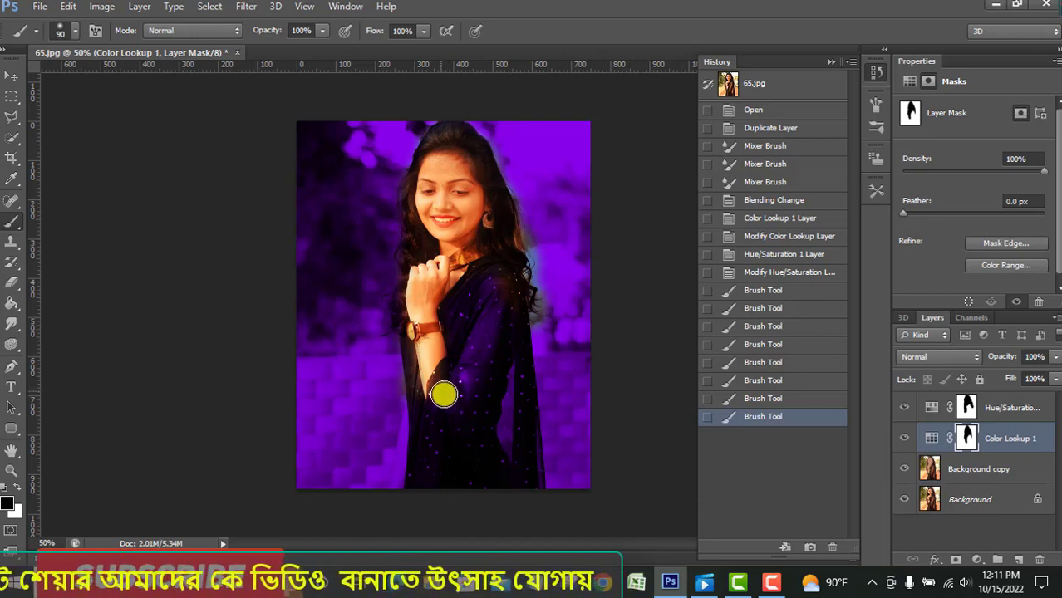
left_click_drag(444, 395, 402, 403)
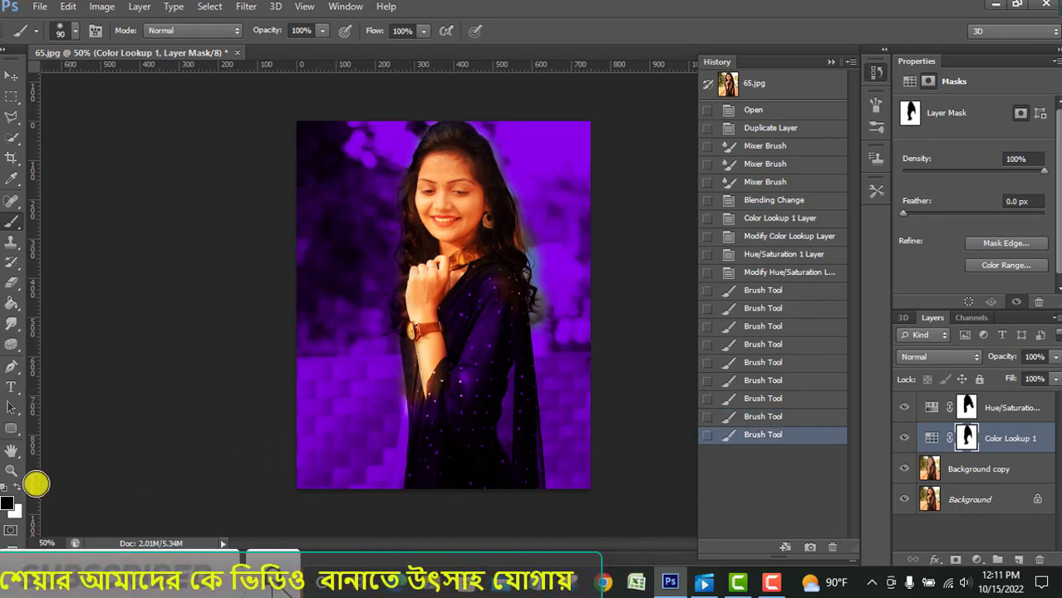
Step: Paint white to restore the purple tint beside the arm and along the shoulder edge
left_click(17, 488)
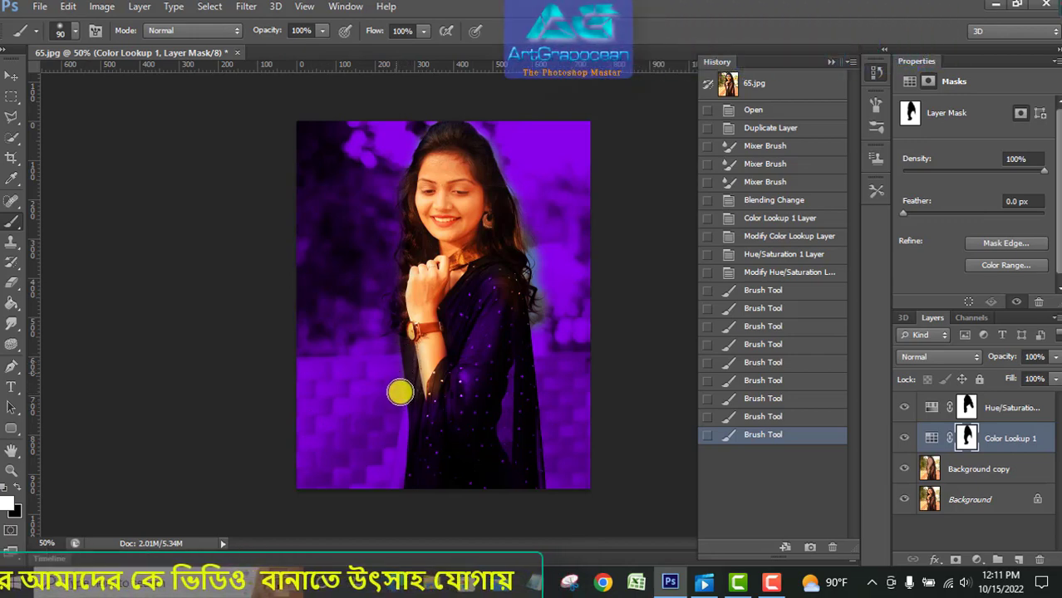
left_click_drag(405, 409, 489, 383)
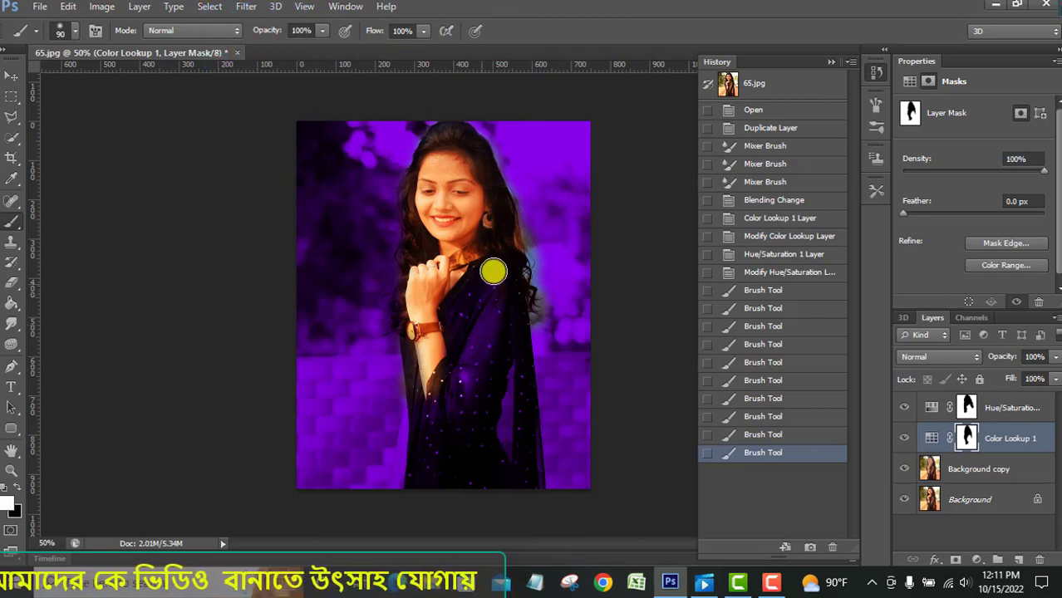
mouse_move(462, 302)
left_mouse_down()
mouse_move(503, 256)
mouse_move(507, 300)
left_mouse_up()
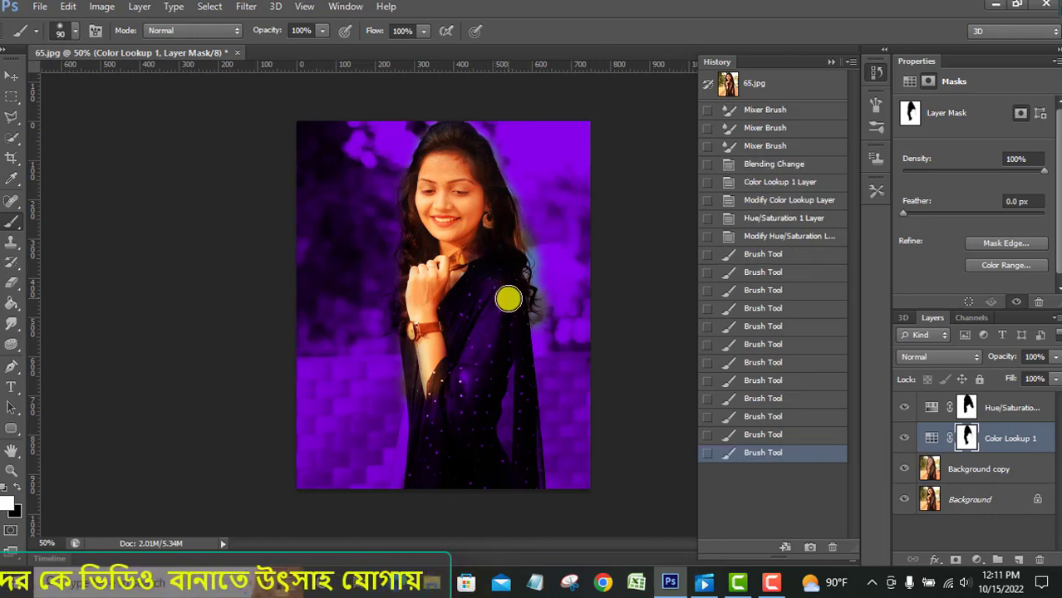
mouse_move(515, 305)
left_mouse_down()
mouse_move(534, 313)
mouse_move(531, 281)
left_mouse_up()
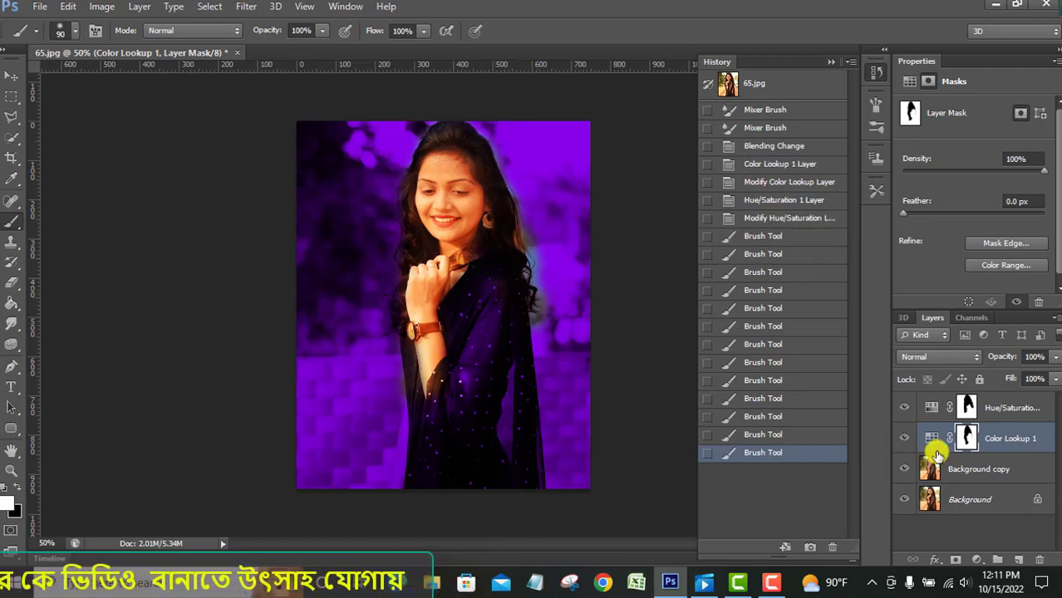
Step: Paint the Hue/Saturation 1 mask over the lower arm, shoulder, dress and hand
left_click_drag(971, 407, 969, 407)
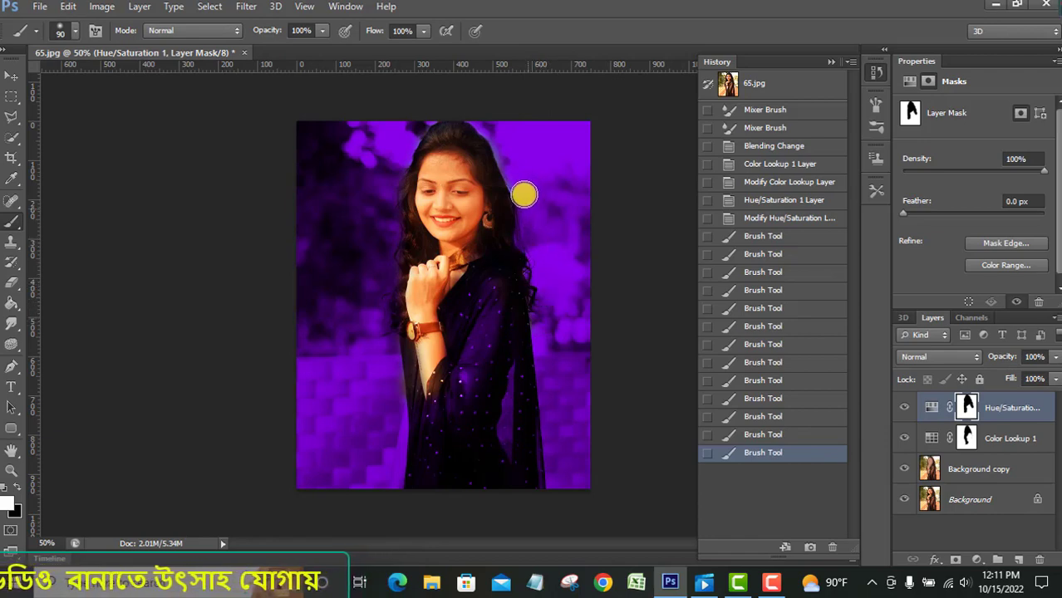
left_click_drag(514, 175, 521, 188)
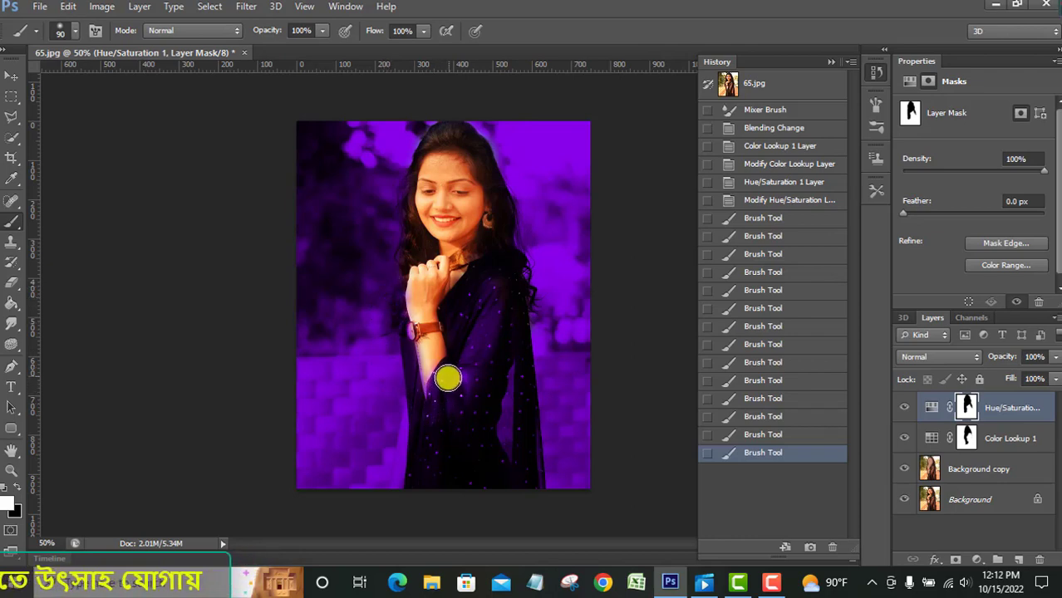
left_click_drag(456, 376, 467, 380)
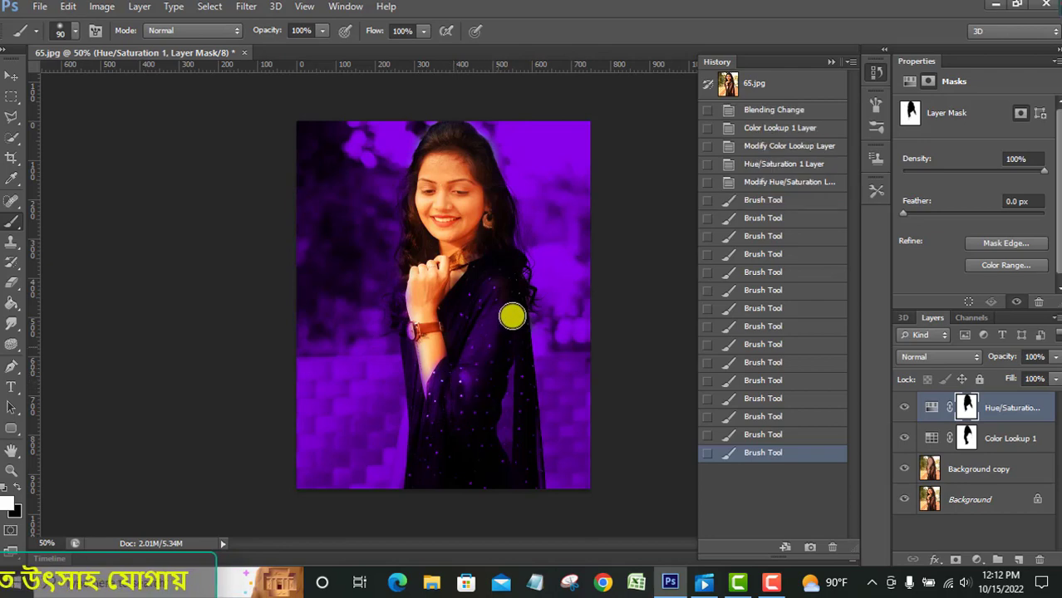
left_click_drag(487, 262, 496, 308)
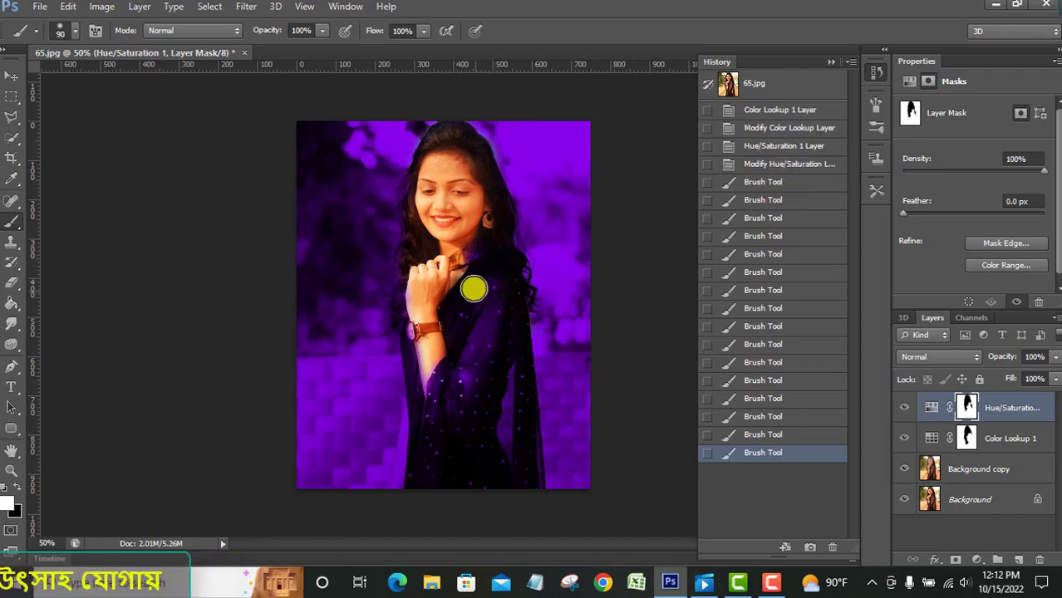
left_click_drag(464, 290, 467, 311)
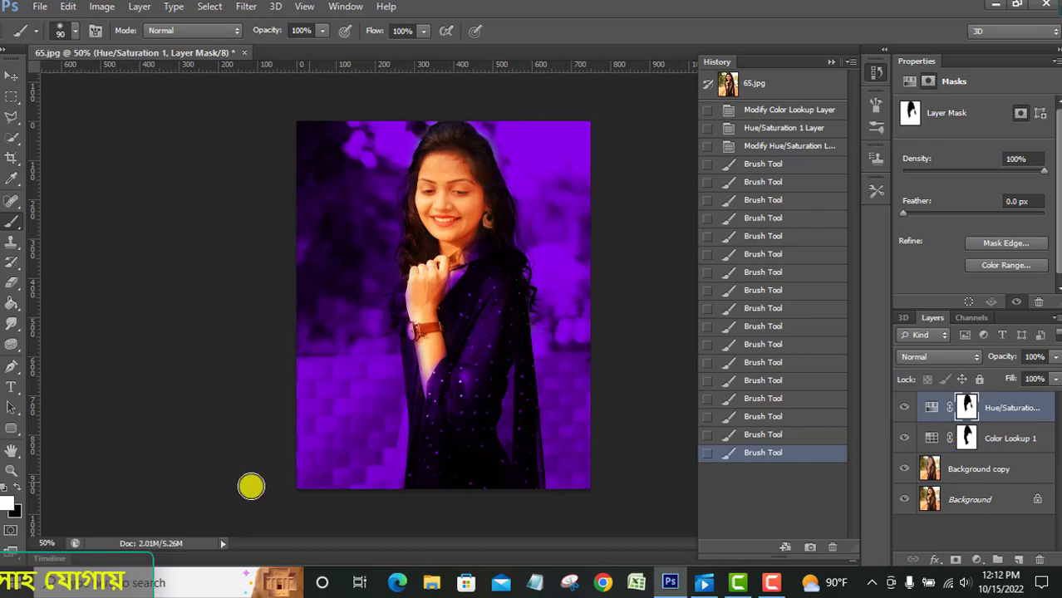
Step: Paint black on the Hue/Saturation 1 mask around the raised hand, wrist, arm and dress edges, swapping black and white as needed
left_click(16, 486)
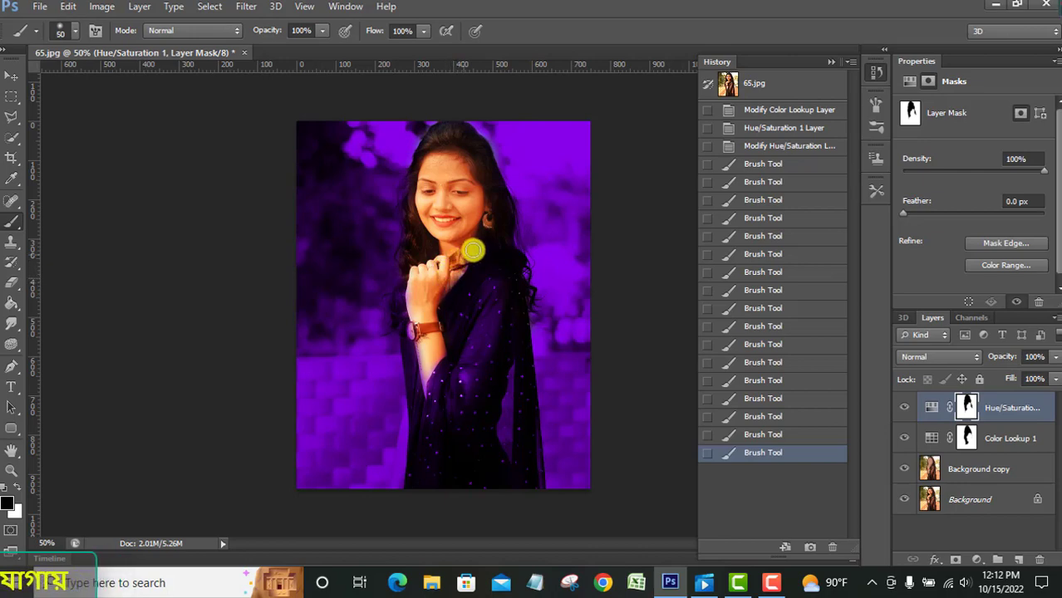
left_click_drag(493, 240, 486, 347)
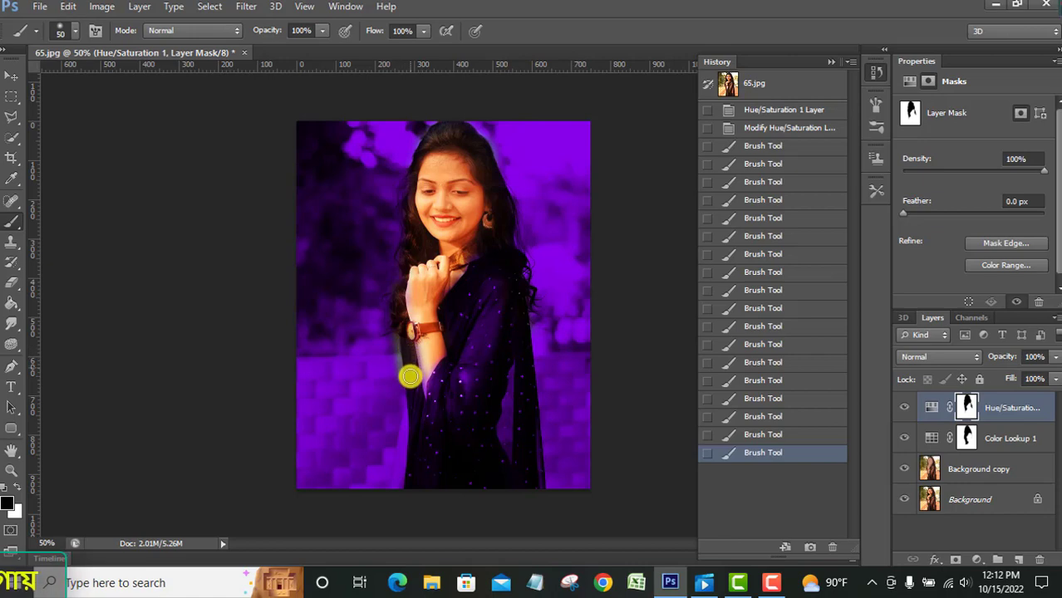
mouse_move(408, 351)
left_mouse_down()
mouse_move(418, 404)
mouse_move(447, 366)
left_mouse_up()
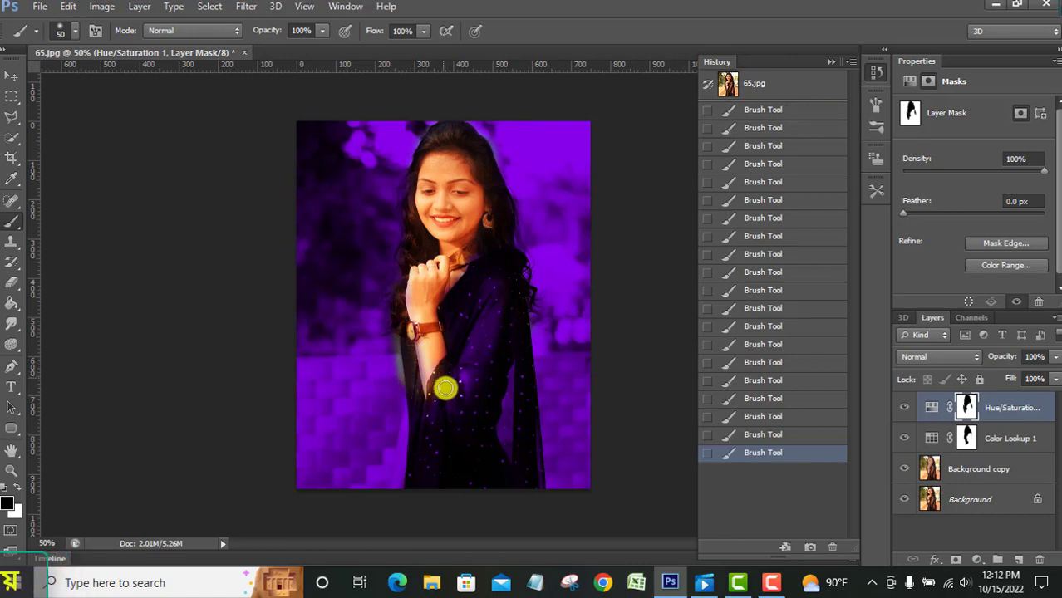
mouse_move(443, 407)
left_mouse_down()
mouse_move(421, 389)
mouse_move(407, 289)
left_mouse_up()
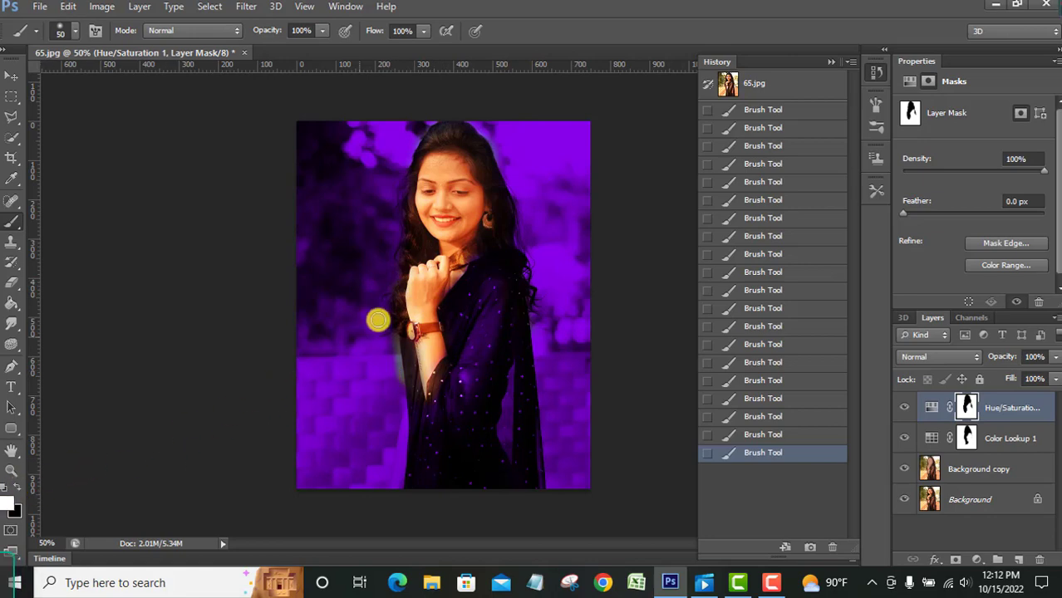
mouse_move(391, 346)
left_mouse_down()
mouse_move(398, 391)
mouse_move(404, 350)
mouse_move(414, 394)
mouse_move(432, 412)
mouse_move(451, 370)
mouse_move(442, 380)
left_mouse_up()
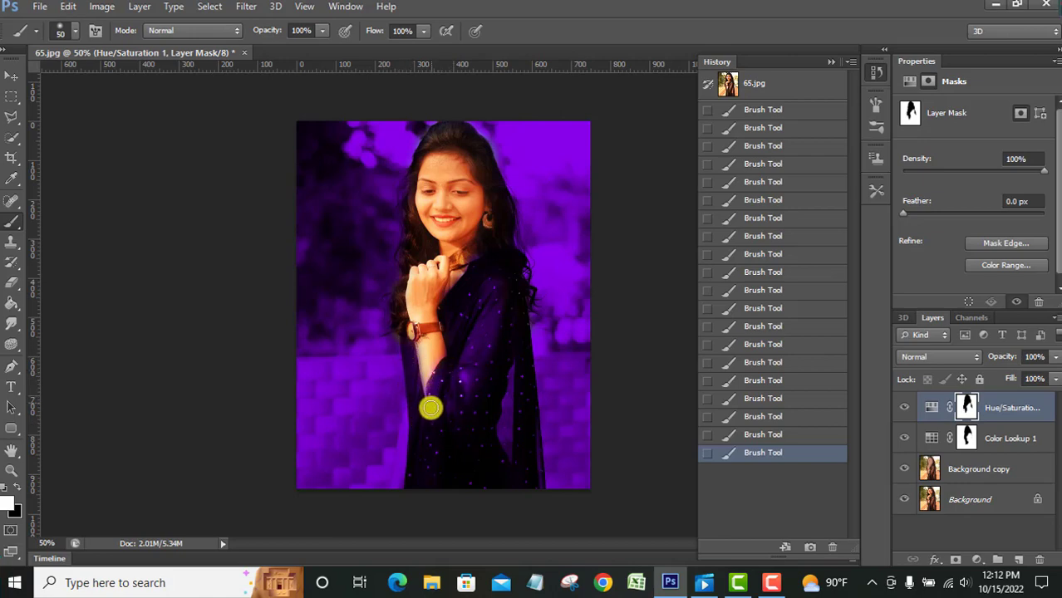
left_click_drag(427, 426, 434, 392)
left_click(16, 488)
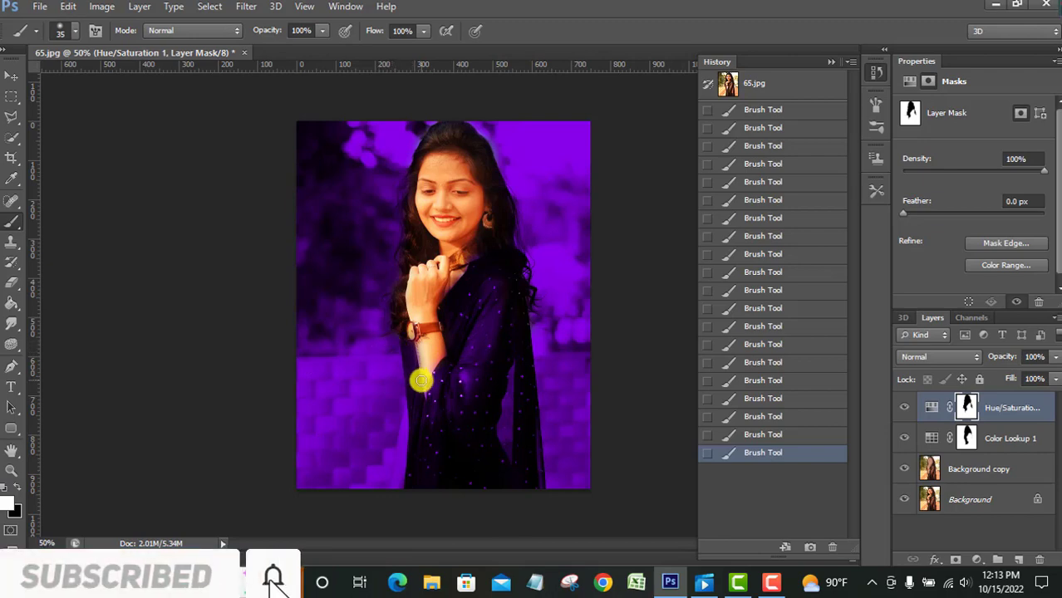
left_click(8, 489)
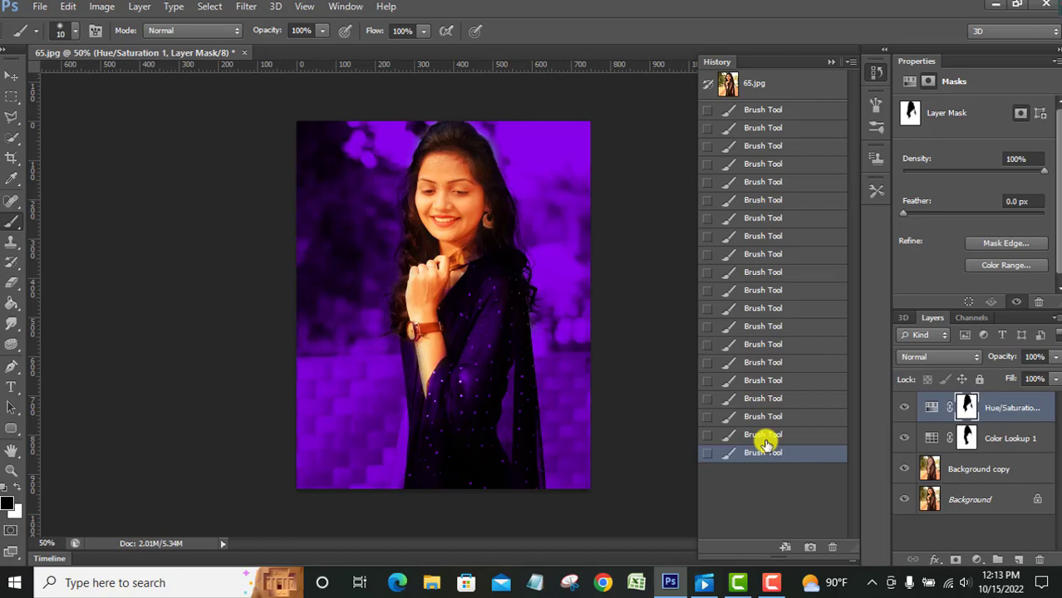
key("ctrl+minus")
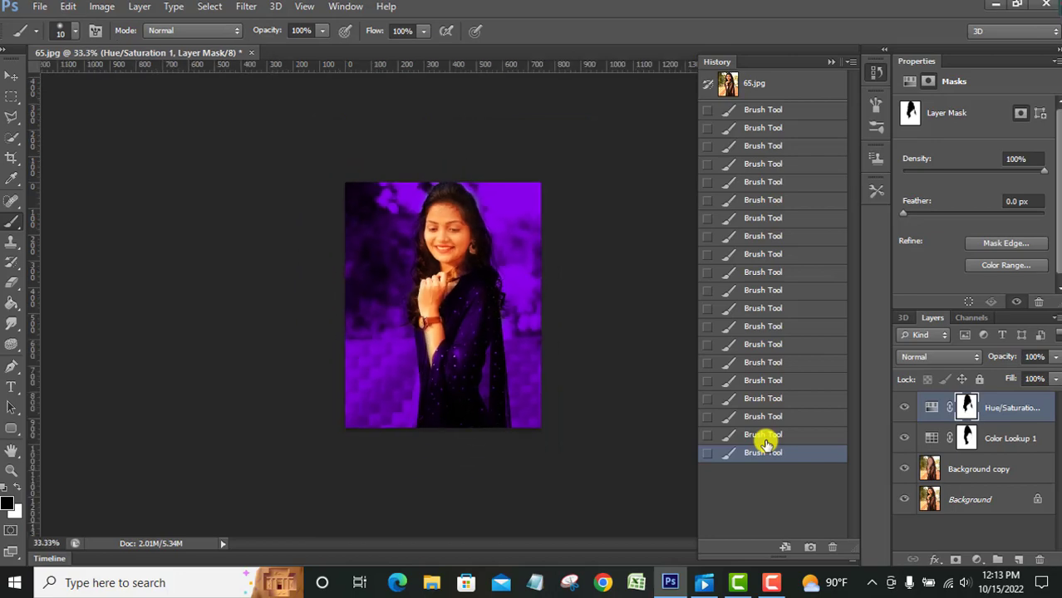
key("ctrl+plus")
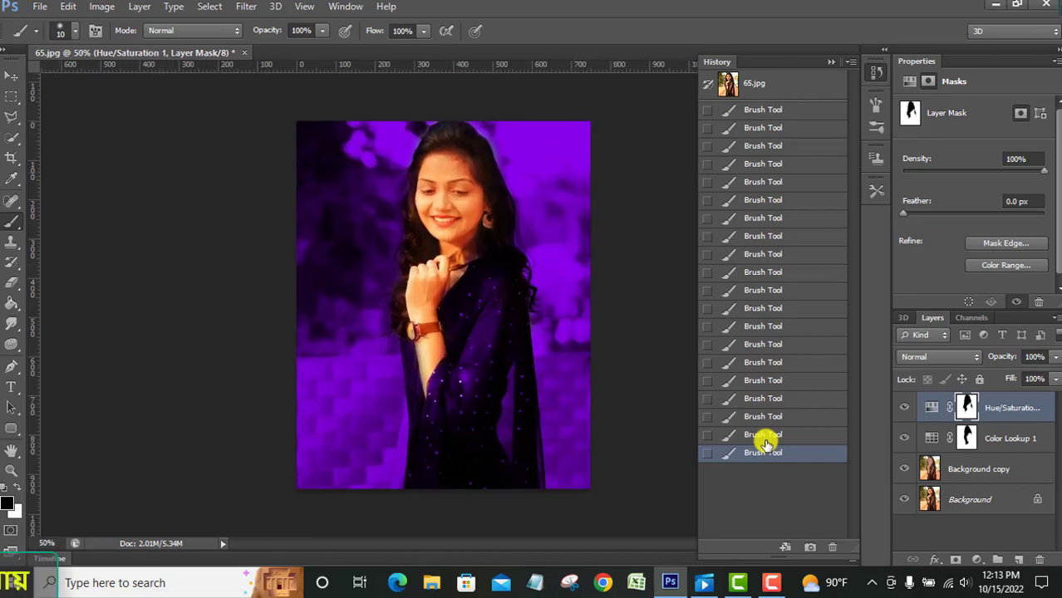